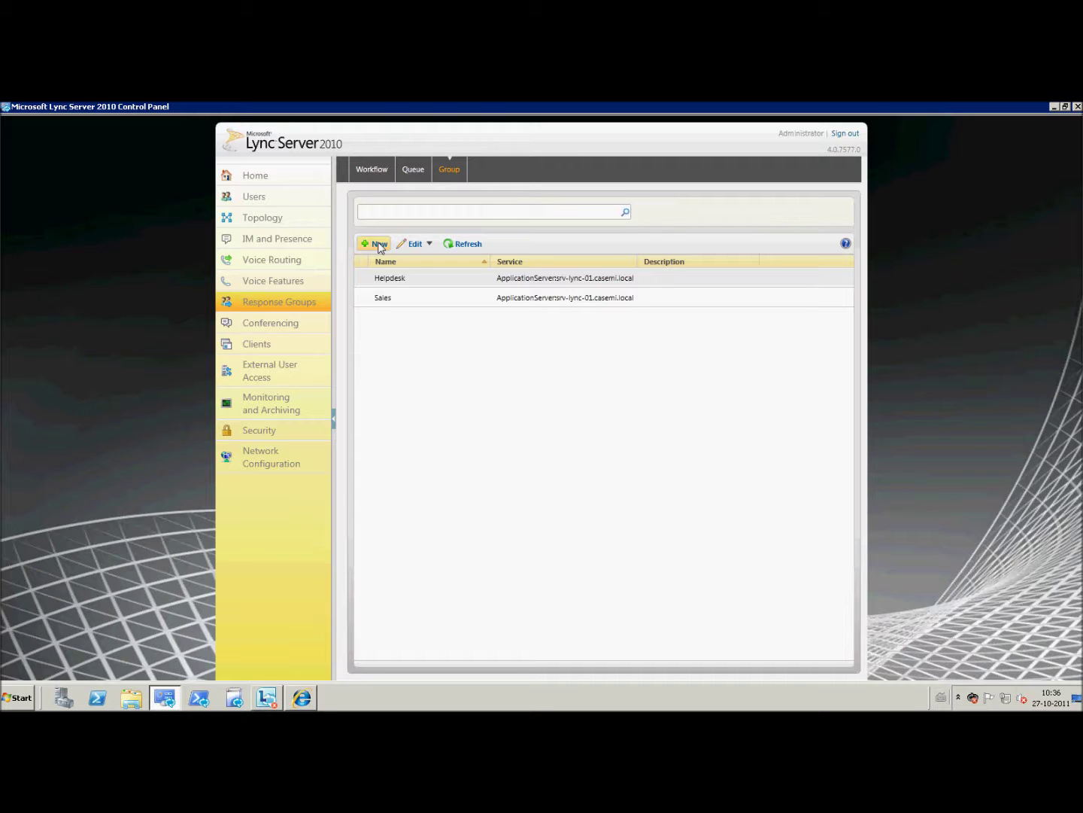
- Start a new response group on the ApplicationServer:srv-lync-01.casemi.local service and name it Test, leaving the description empty
left_click(378, 244)
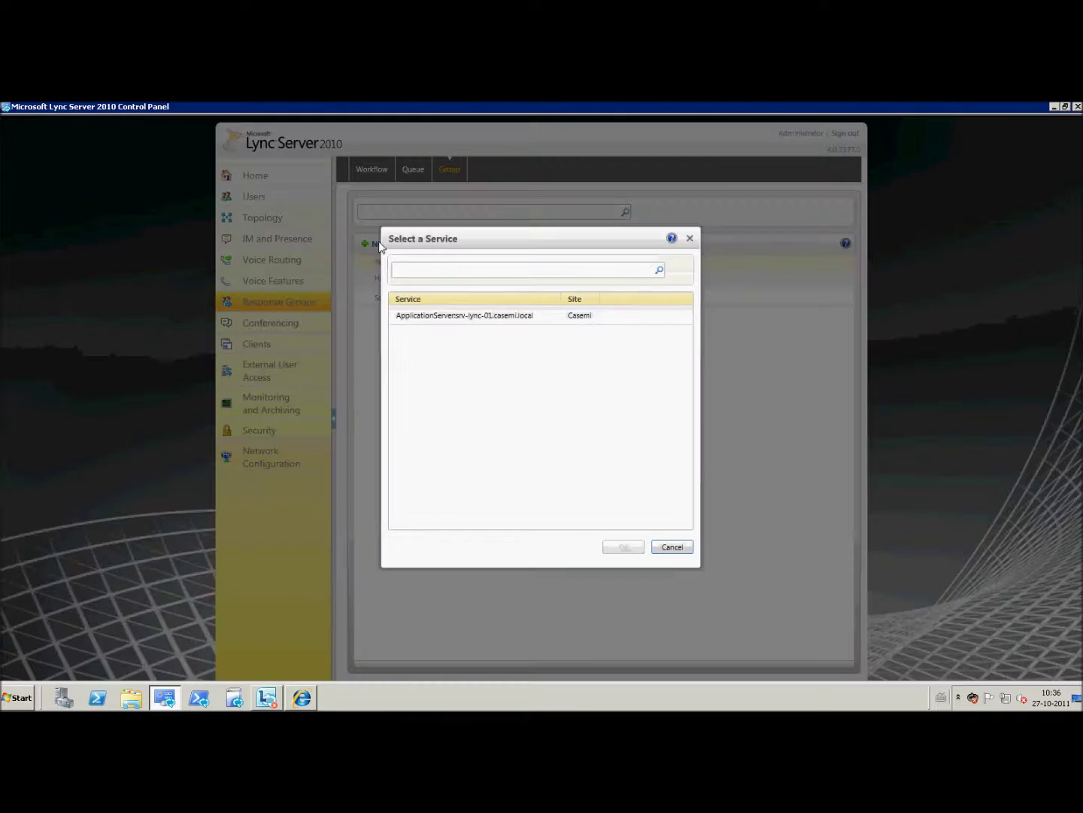
double_click(436, 315)
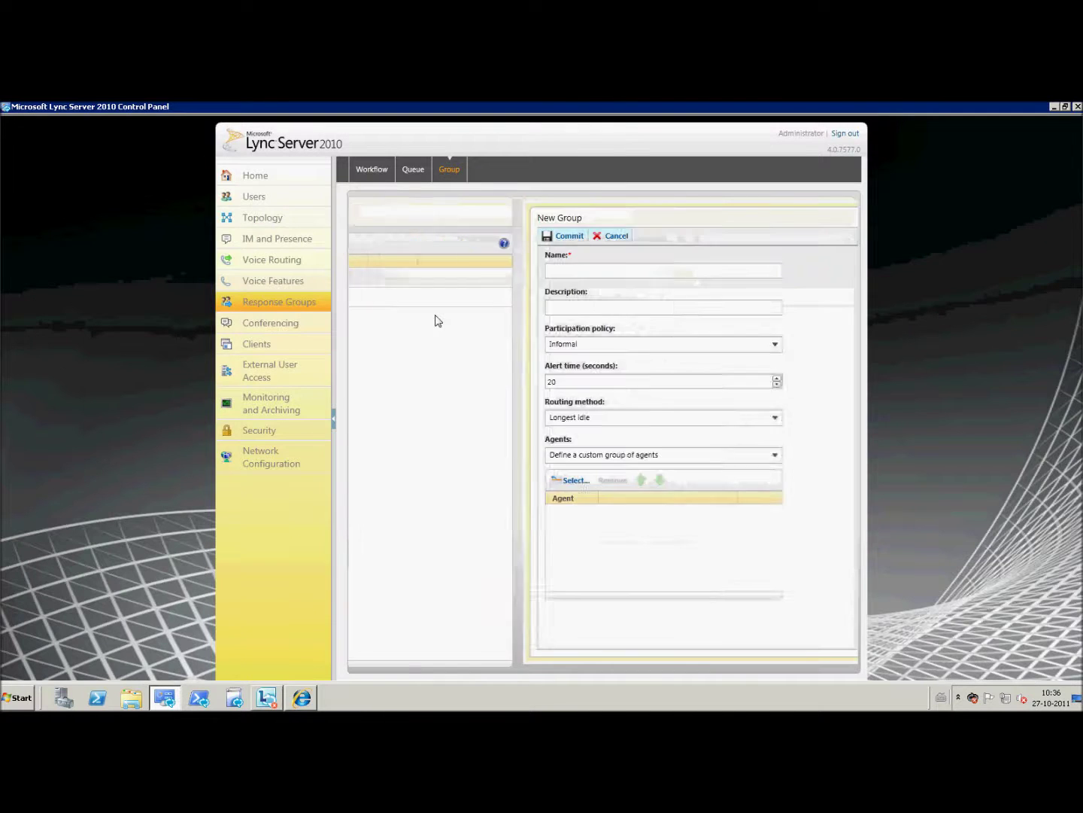
left_click(476, 268)
type("Test")
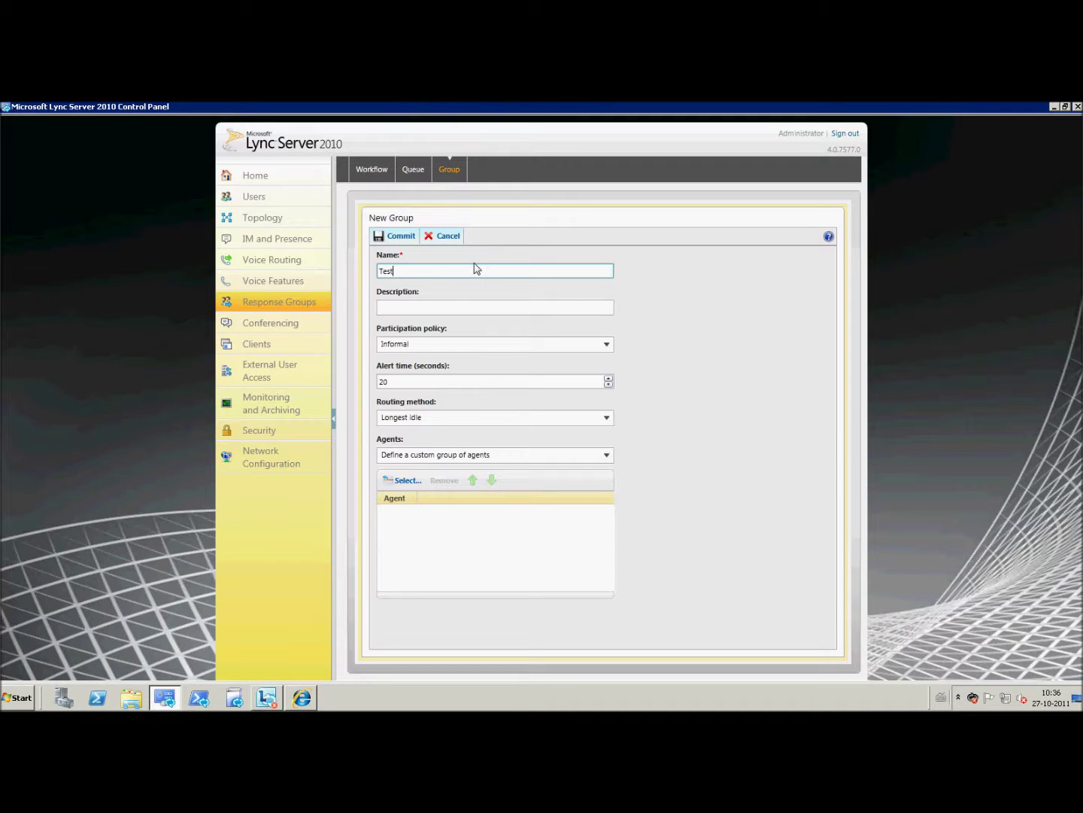
left_click(421, 308)
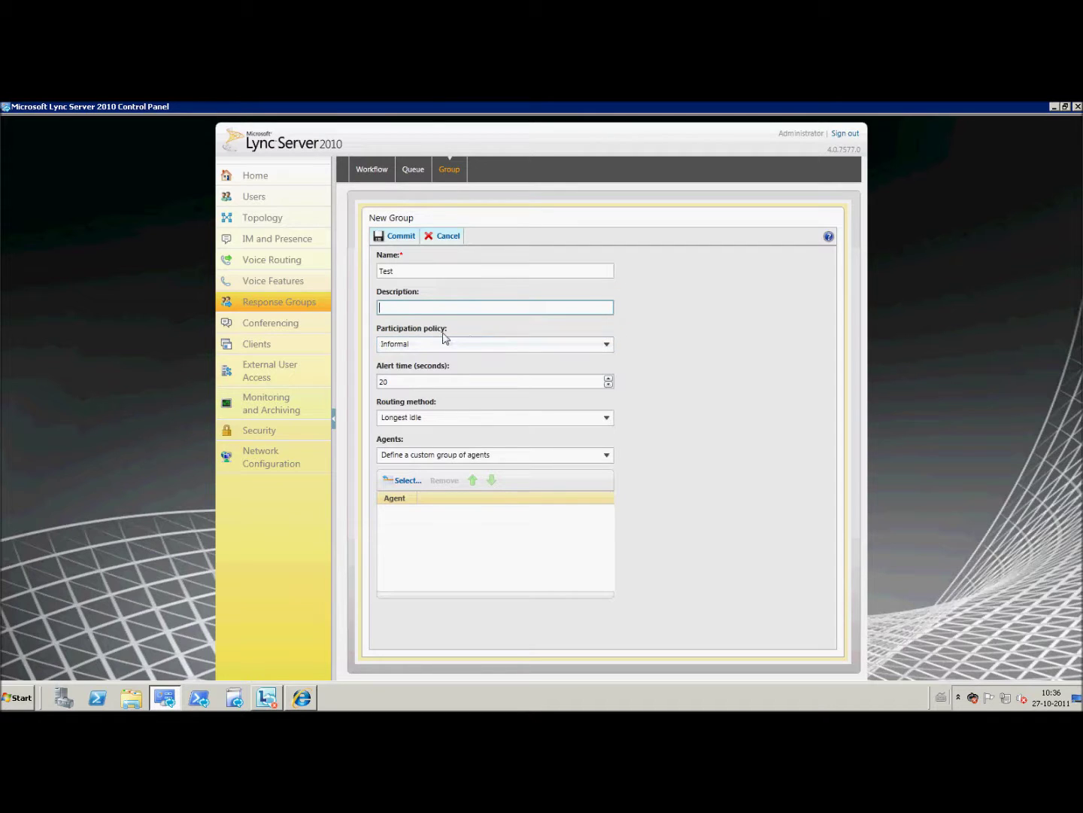
- Set the group's participation policy to Informal, alert time to 20 seconds and routing method to Longest idle
left_click(571, 347)
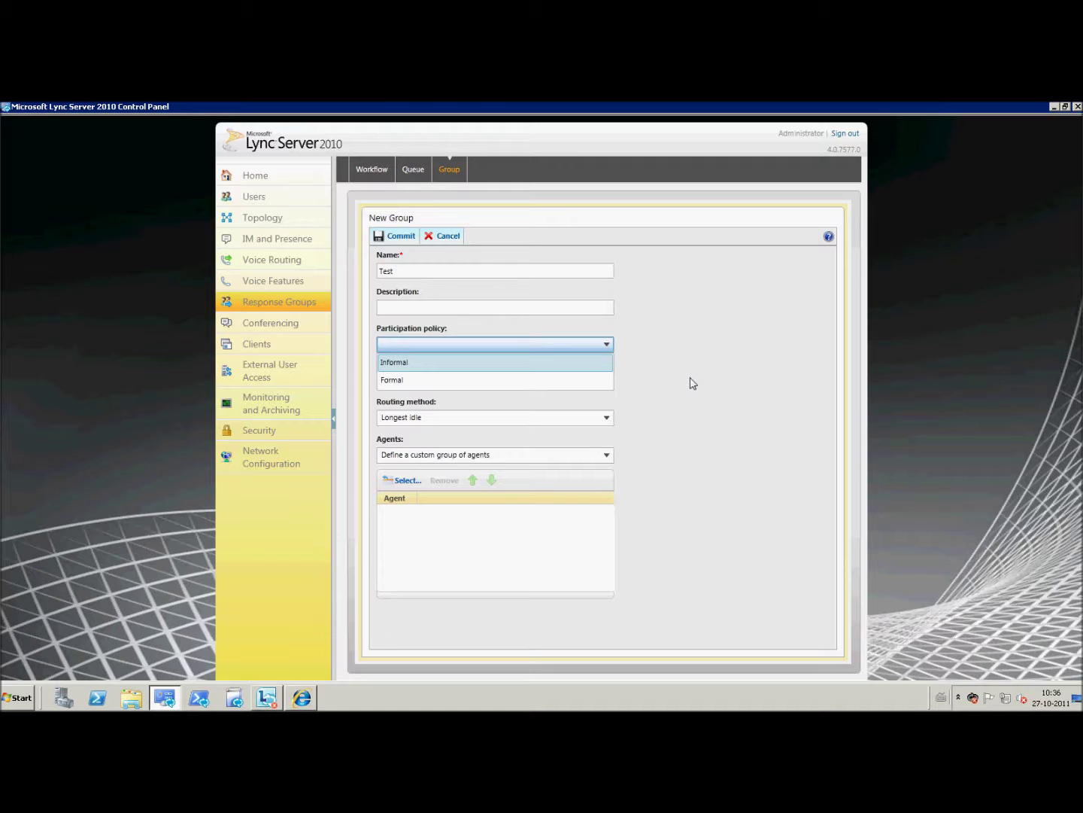
left_click(533, 367)
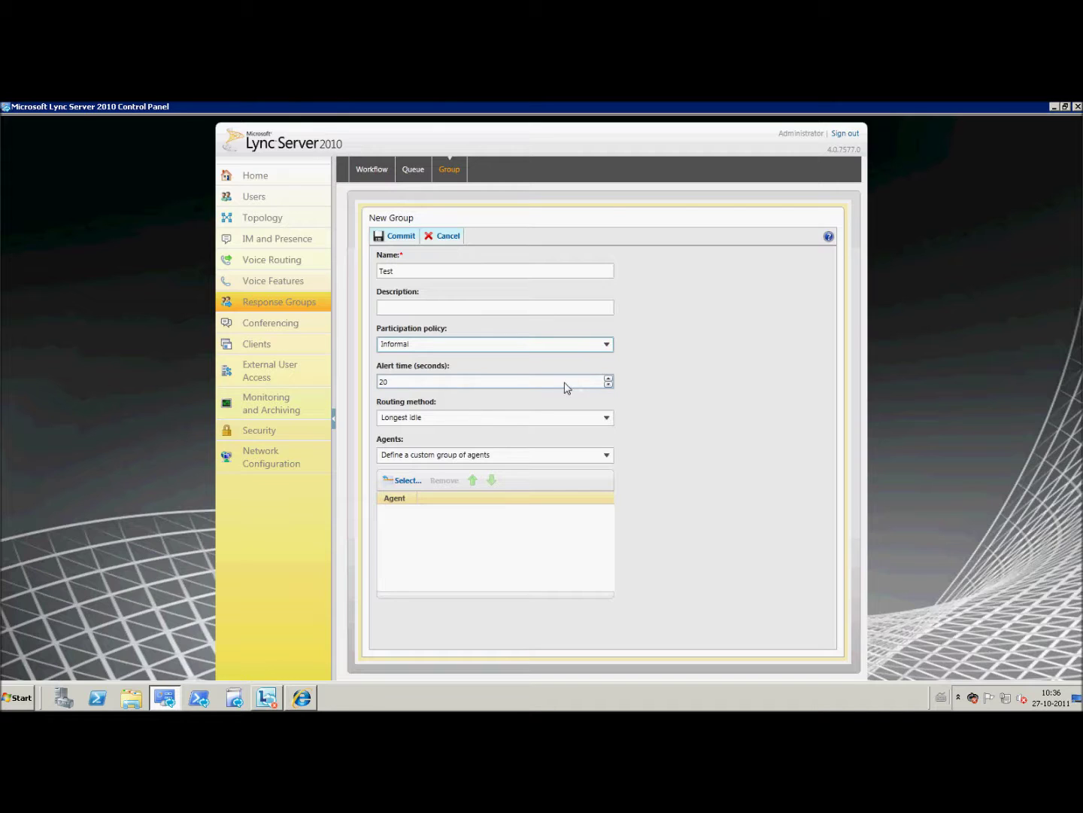
left_click(565, 383)
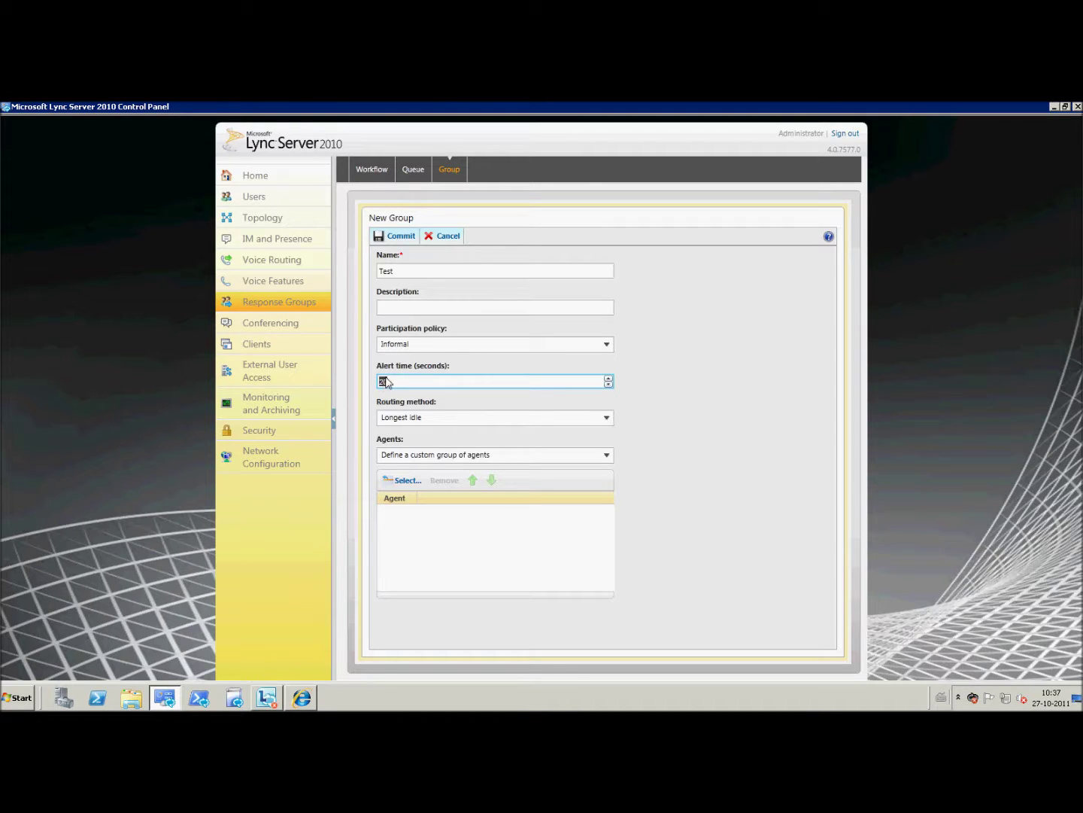
left_click(452, 386)
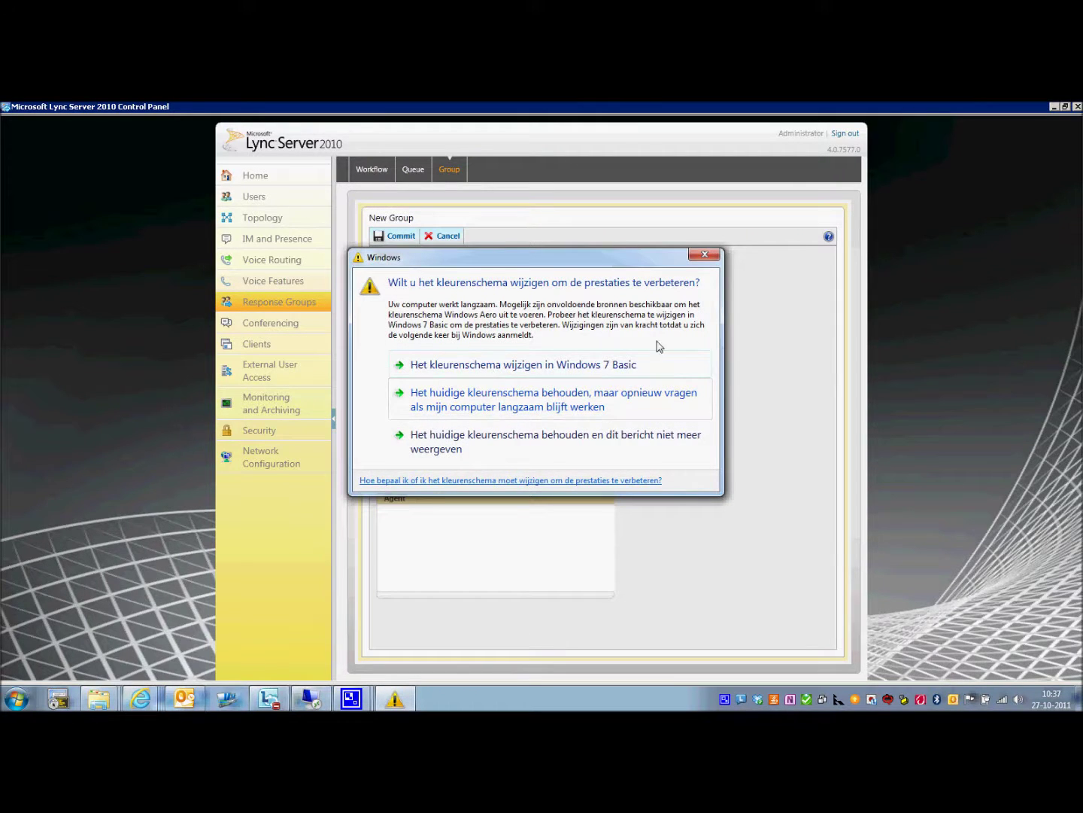
left_click(706, 255)
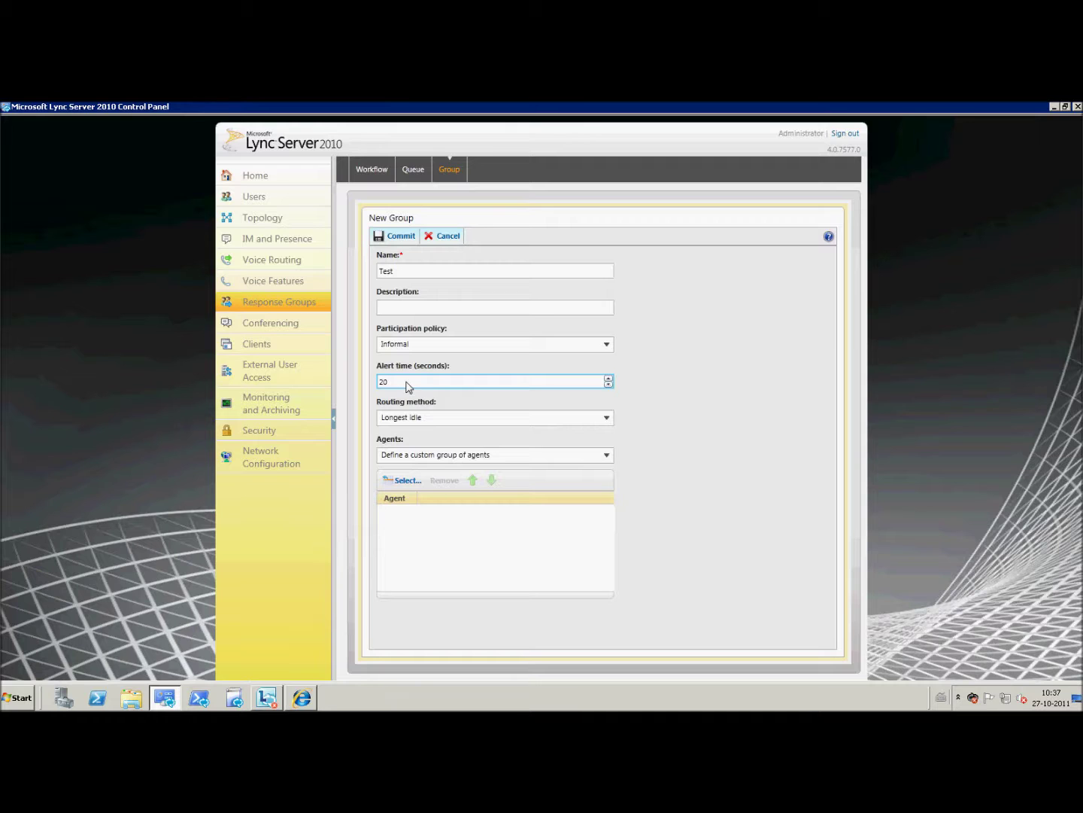
left_click(427, 420)
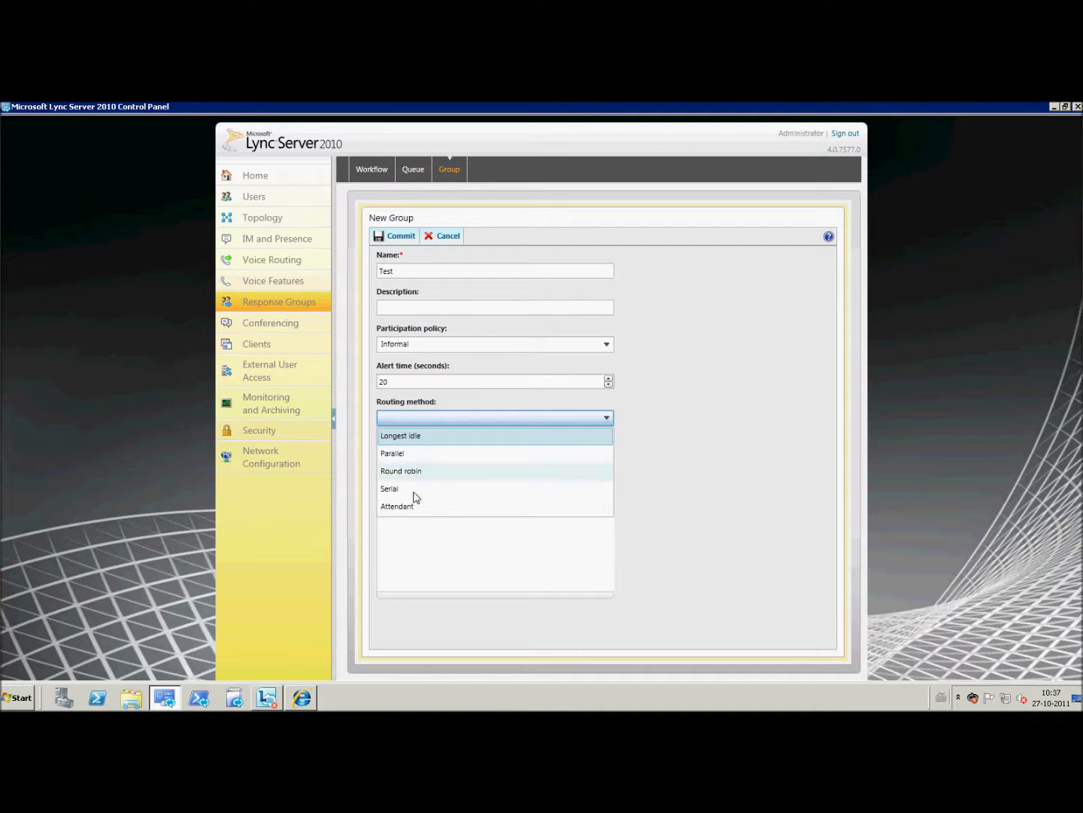
left_click(430, 440)
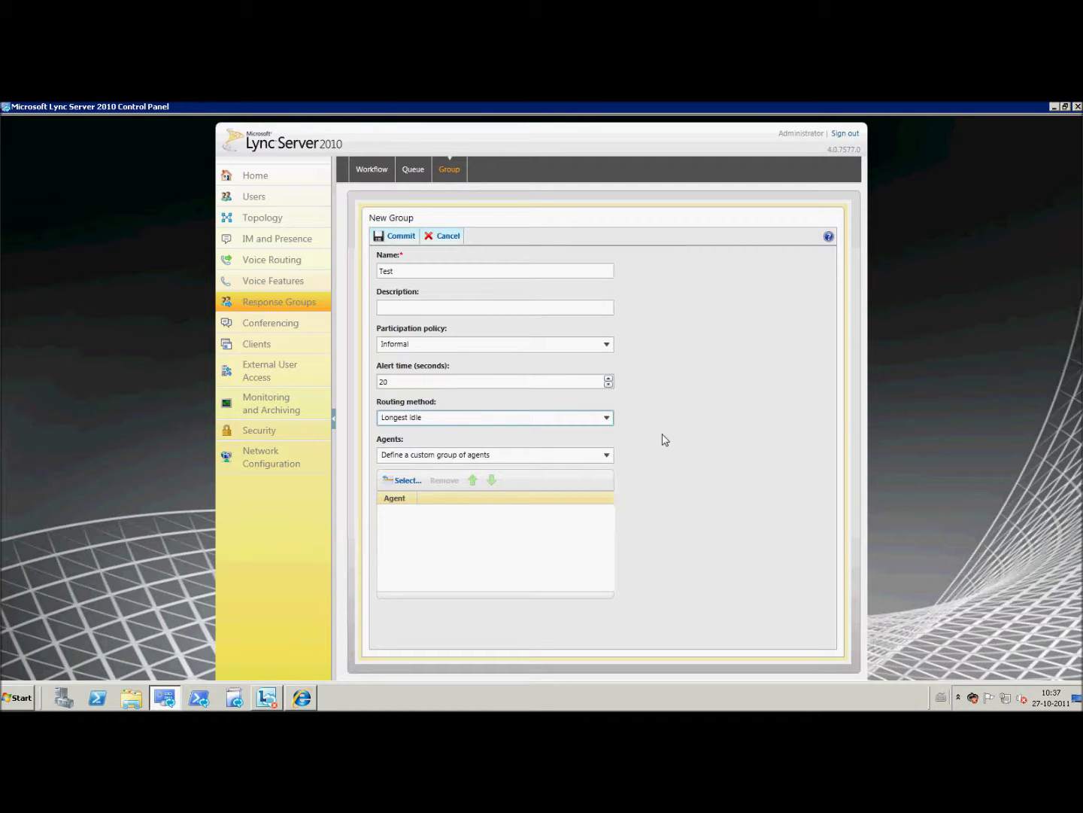
- Add the second Enterprise Voice user in the unfiltered search list as the group's agent and commit the new group
left_click(402, 480)
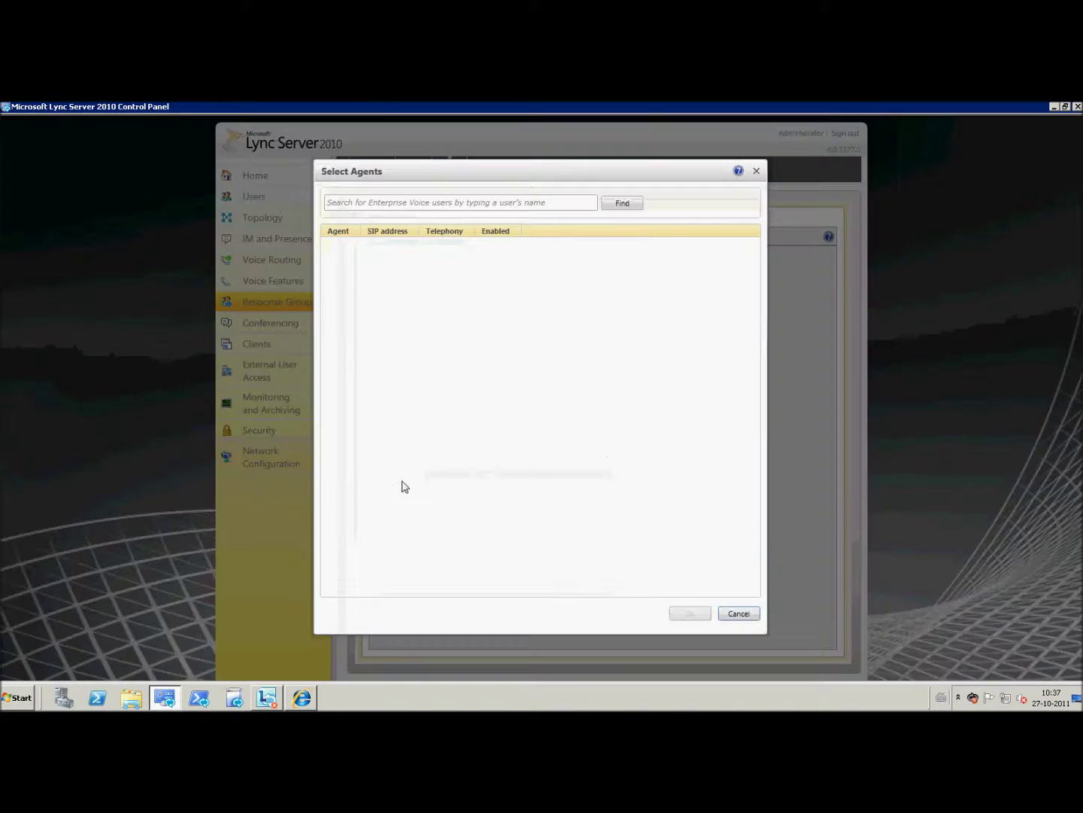
left_click(621, 205)
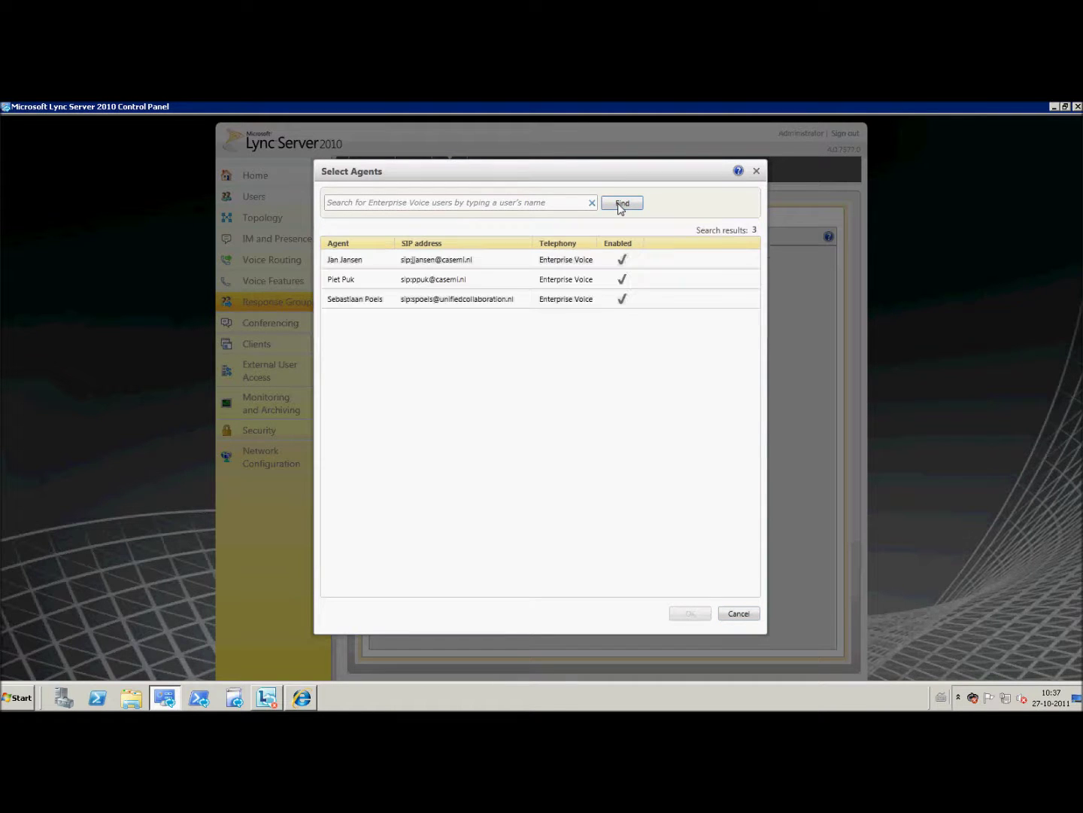
double_click(359, 286)
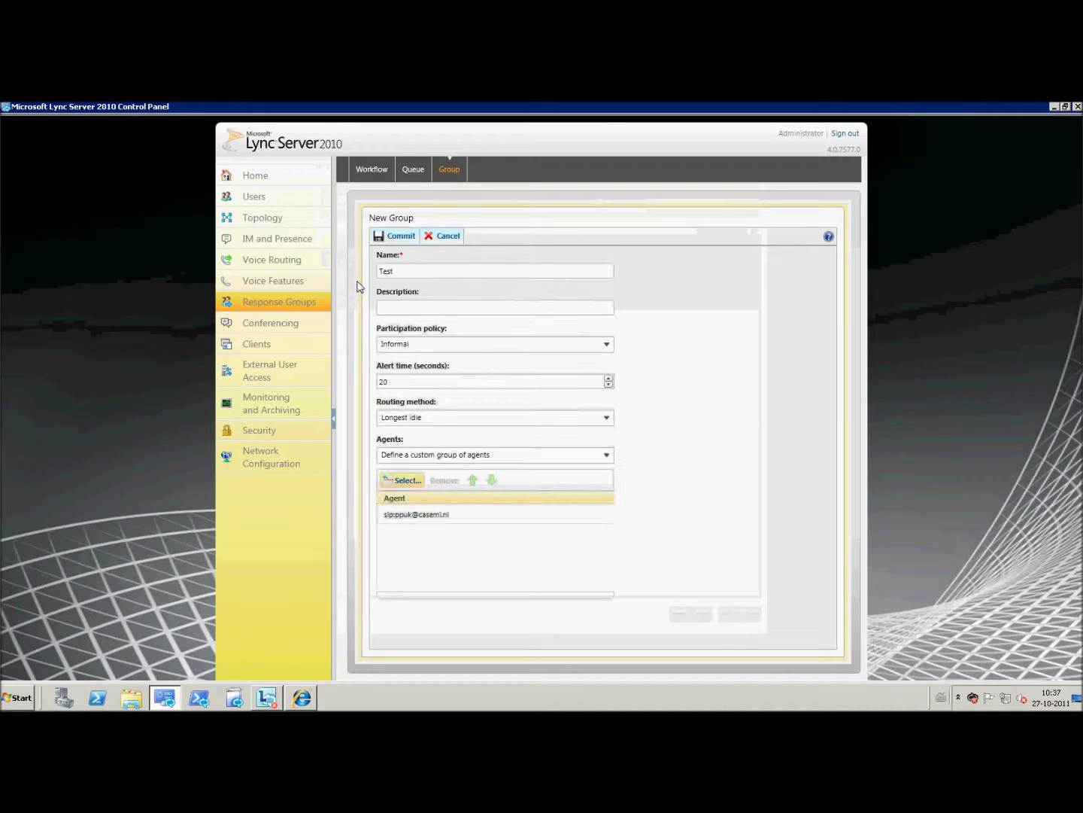
left_click(404, 240)
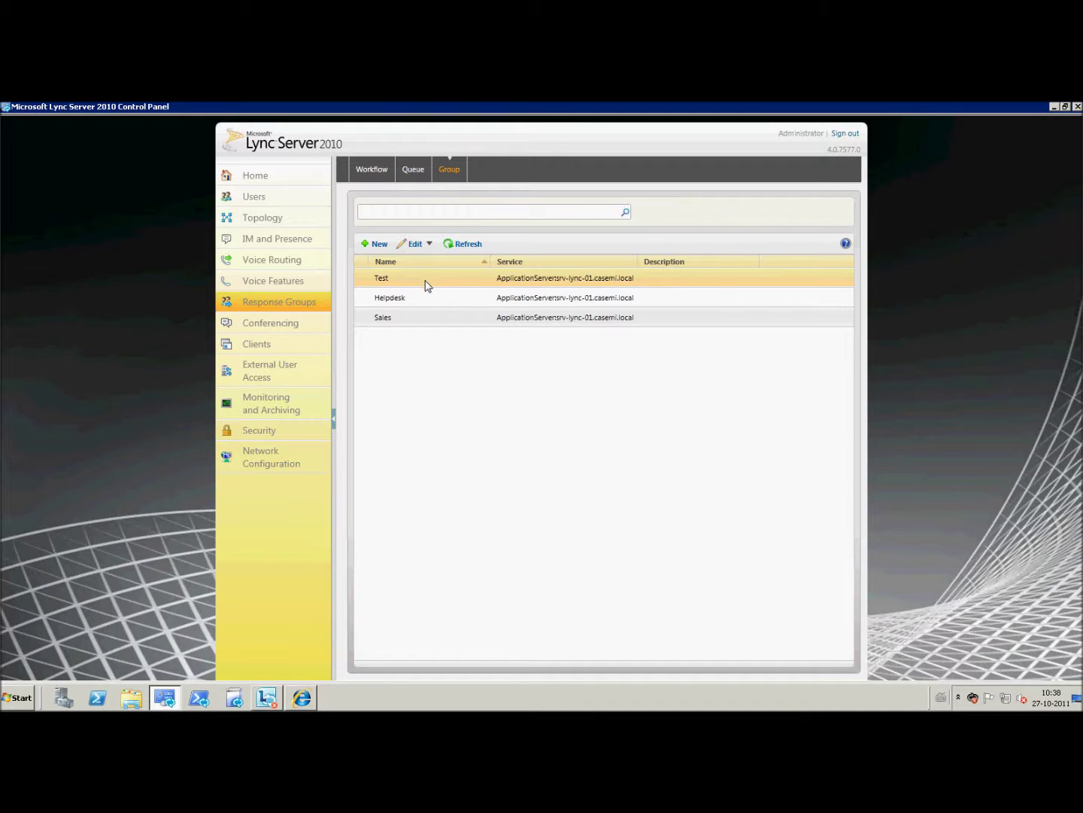
- Start a new queue named Test on the ApplicationServer:srv-lync-01.casemi.local service and assign the Test group to it
left_click(412, 171)
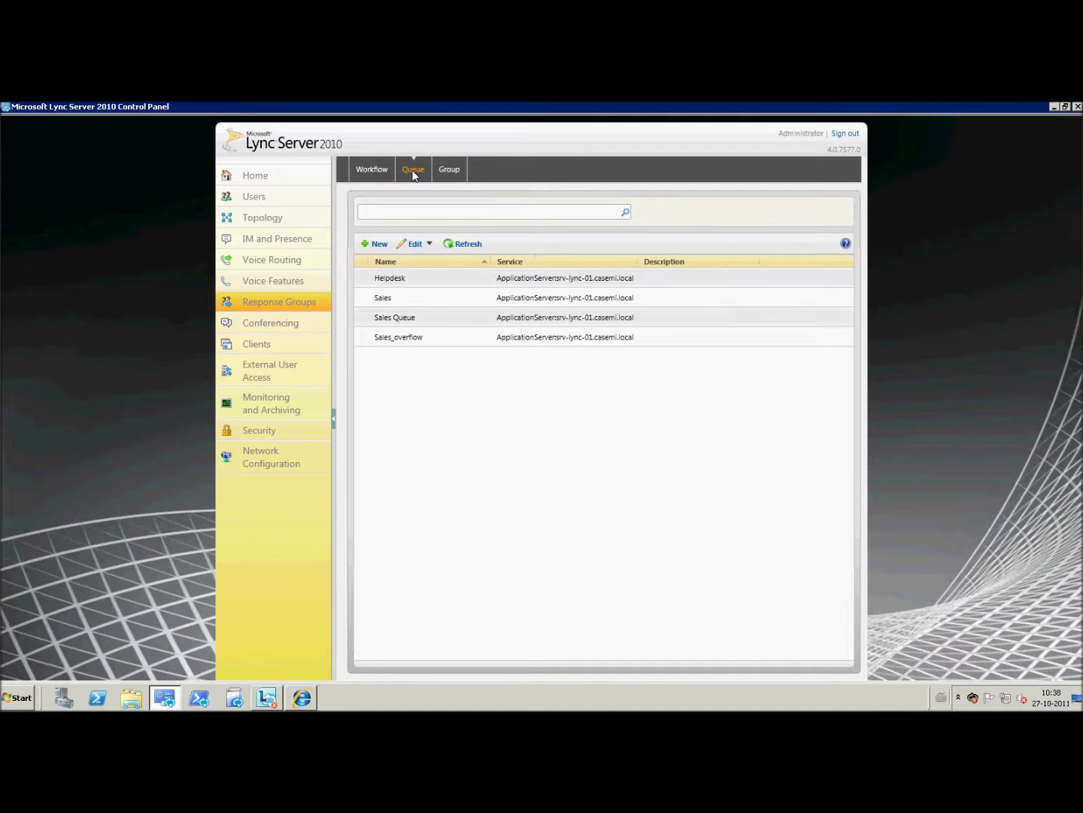
left_click(376, 244)
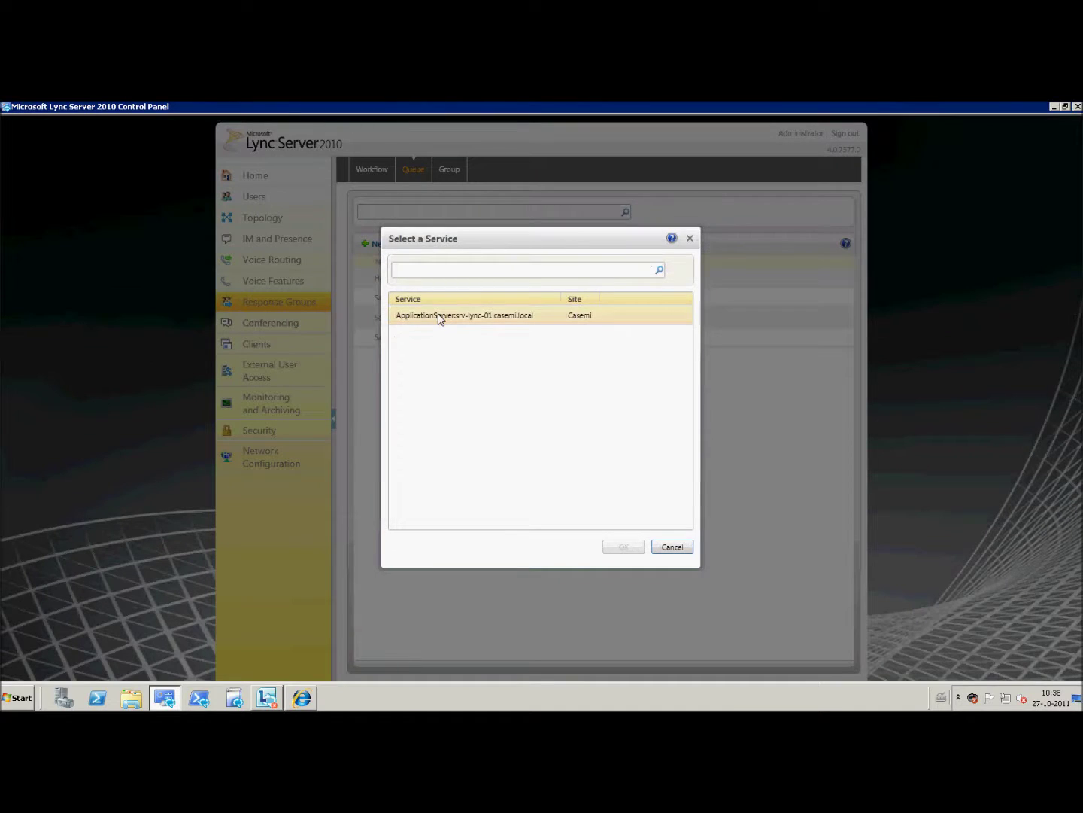
double_click(440, 317)
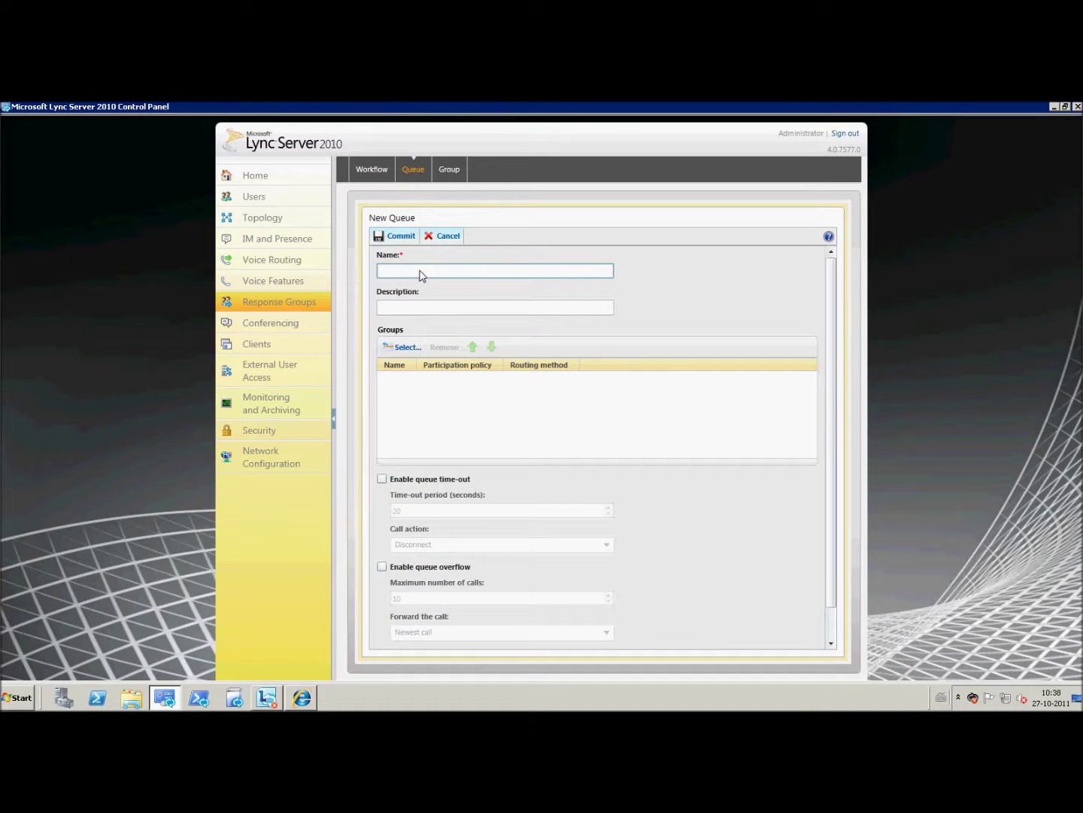
type("Test")
left_click(408, 308)
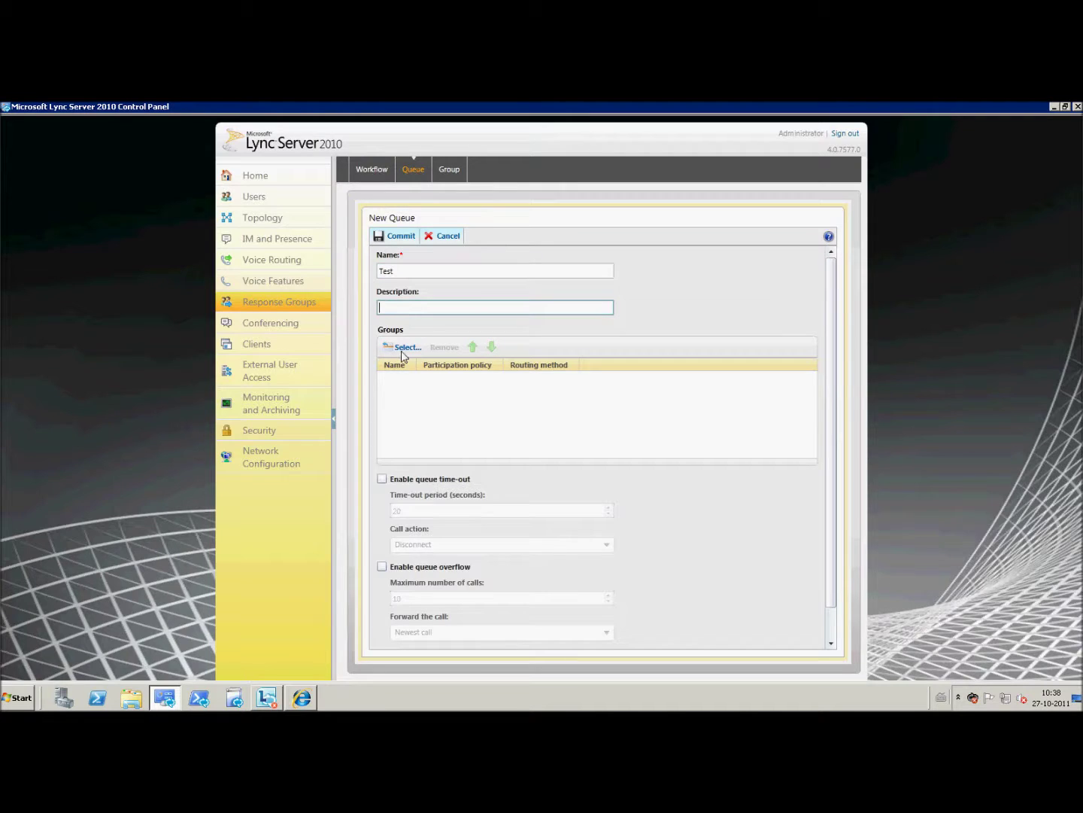
left_click(401, 350)
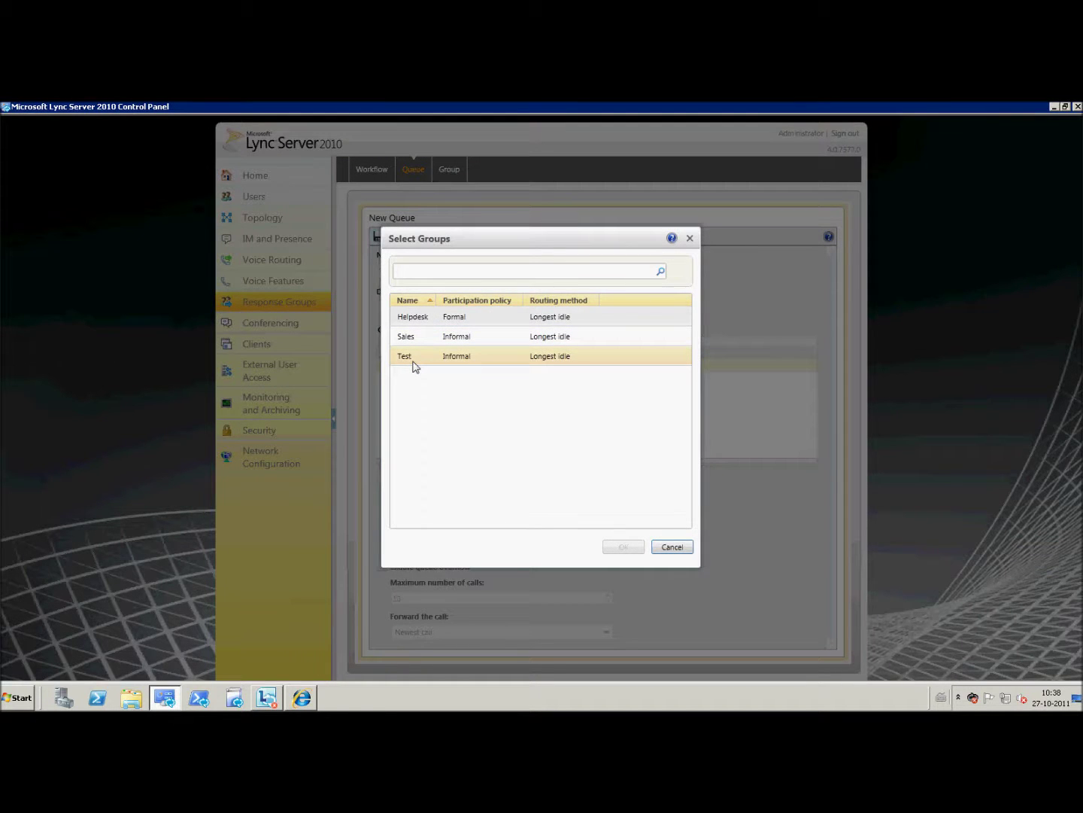
double_click(412, 364)
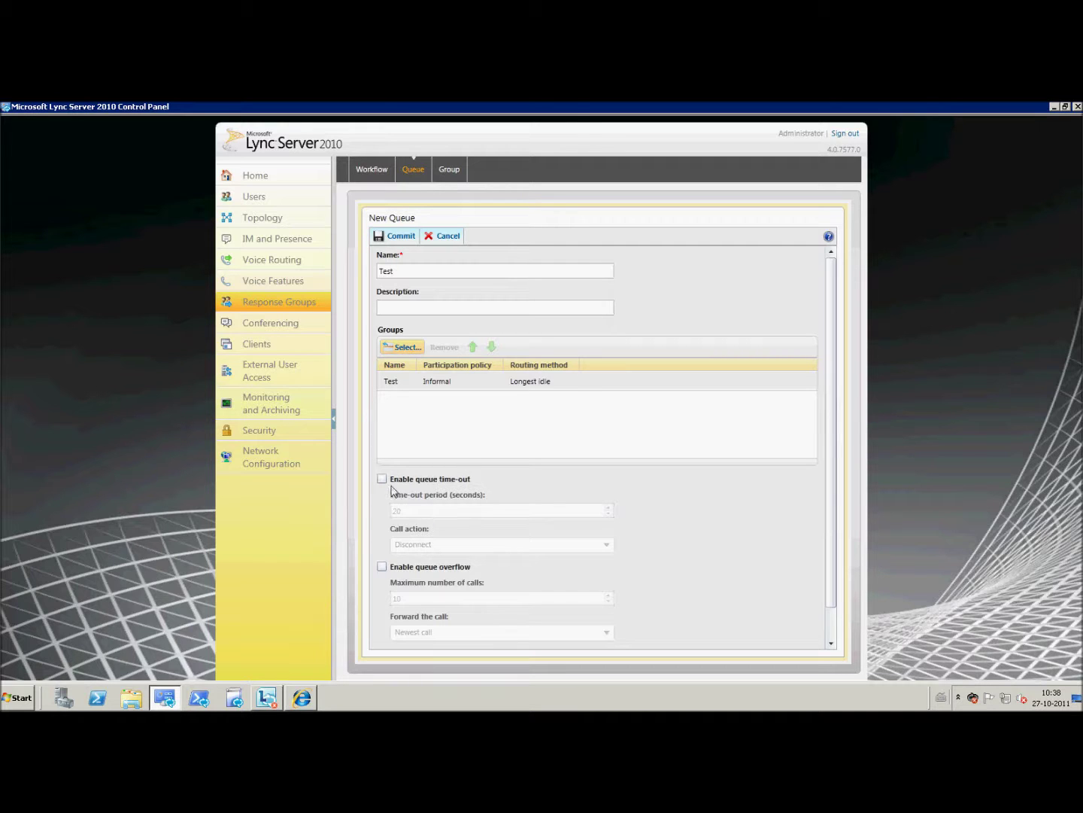
- Enable the queue time-out with a period of 20 seconds and Disconnect as the call action
scroll(836, 527, "down", 2)
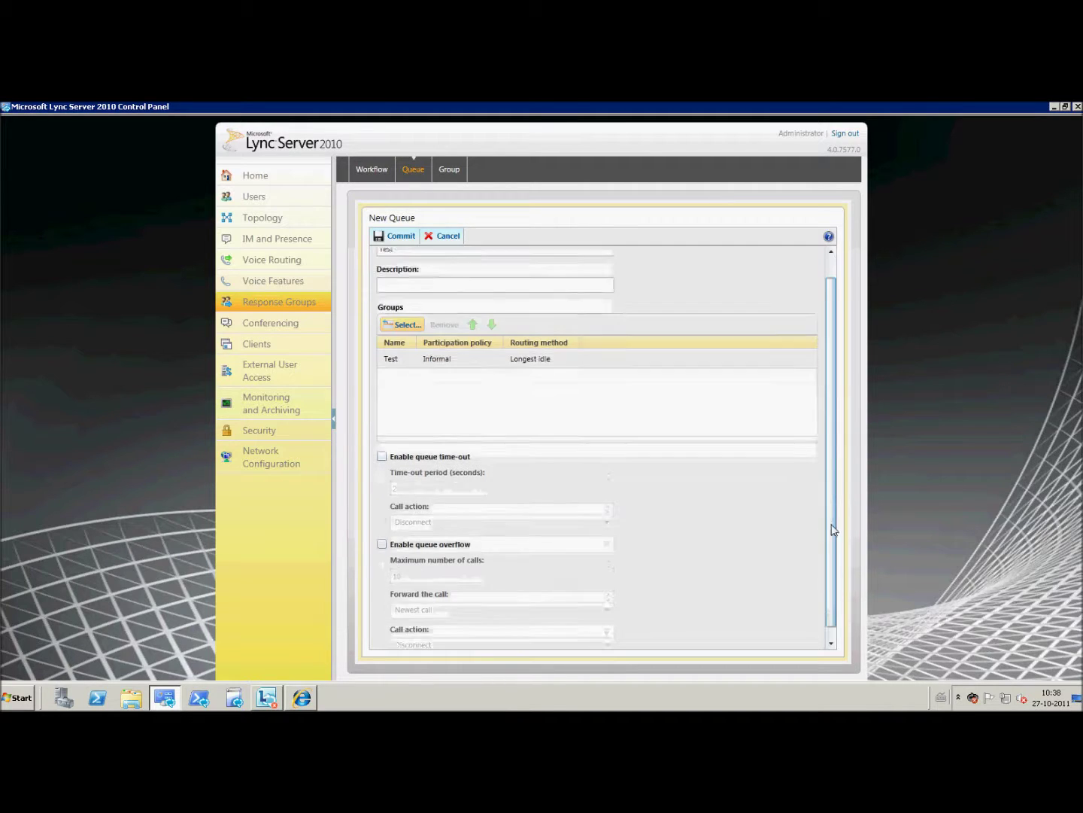
left_click(383, 446)
left_click(420, 482)
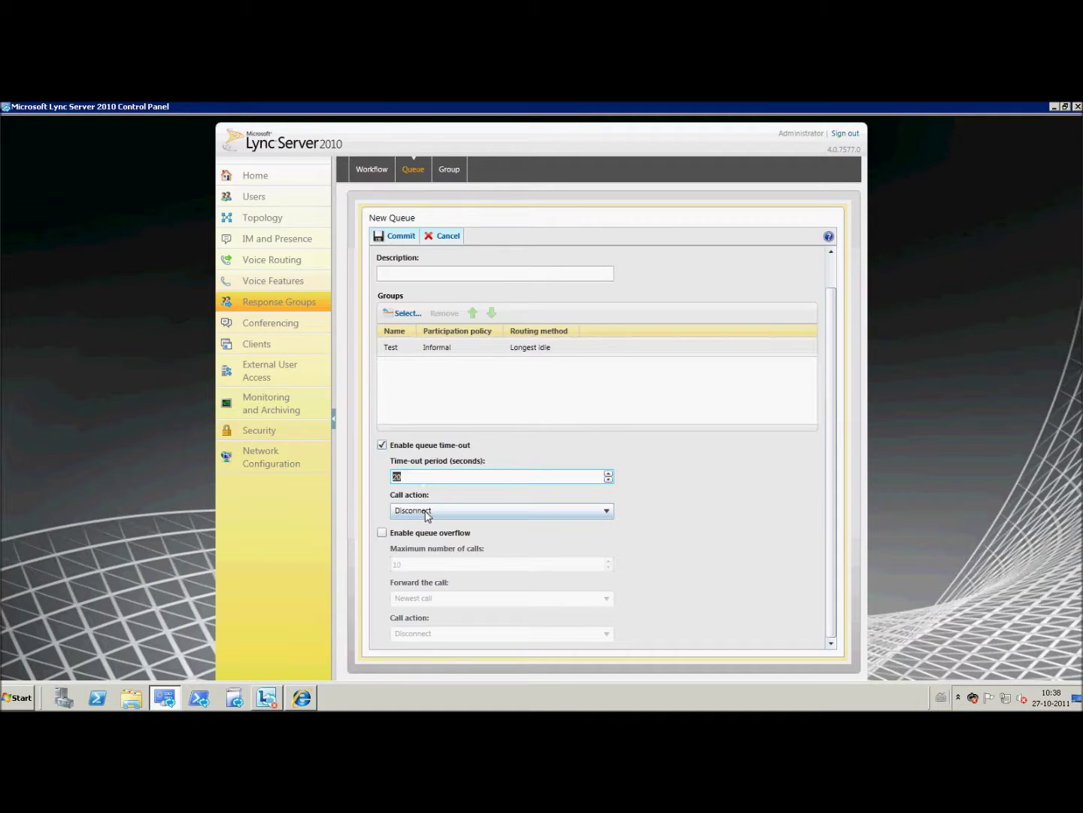
left_click(428, 512)
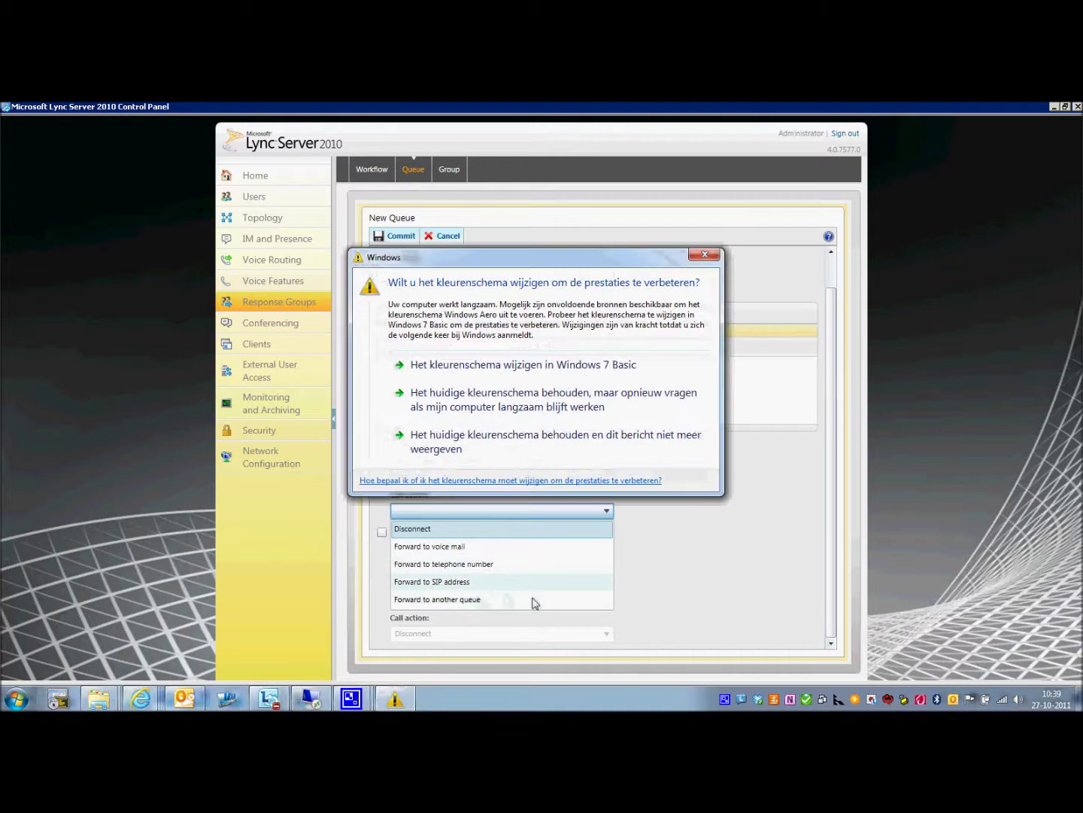
left_click(705, 255)
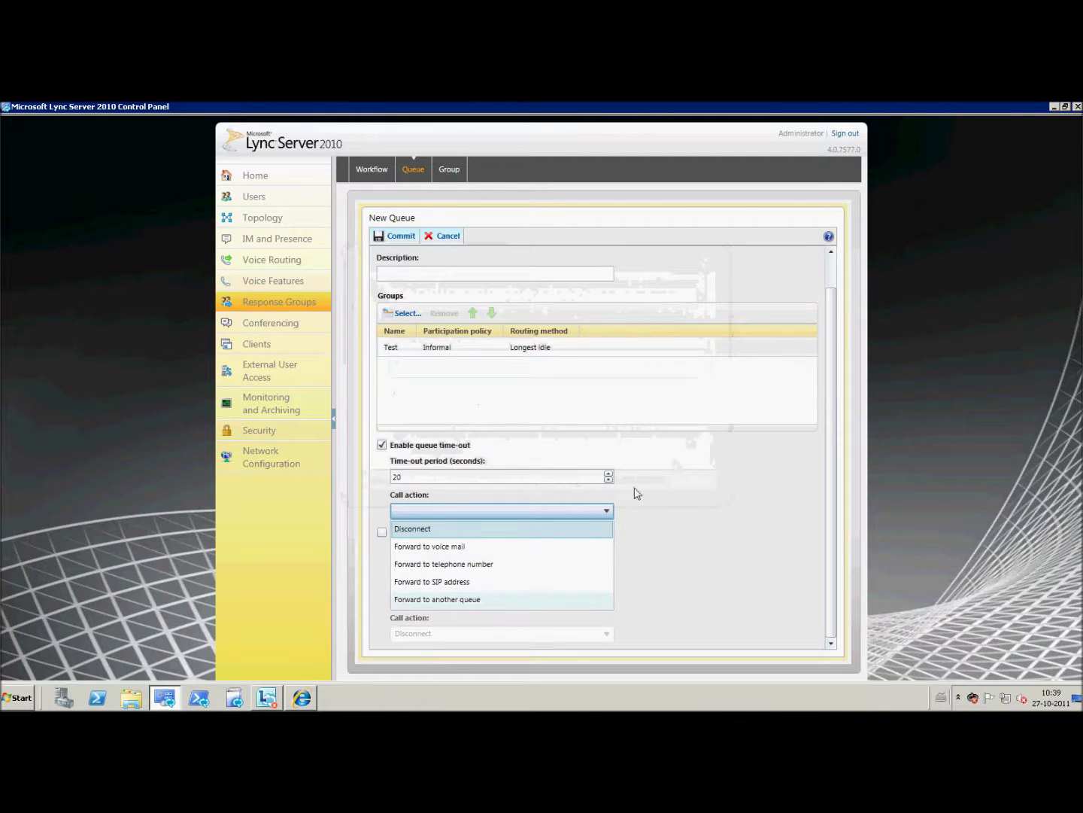
left_click(723, 576)
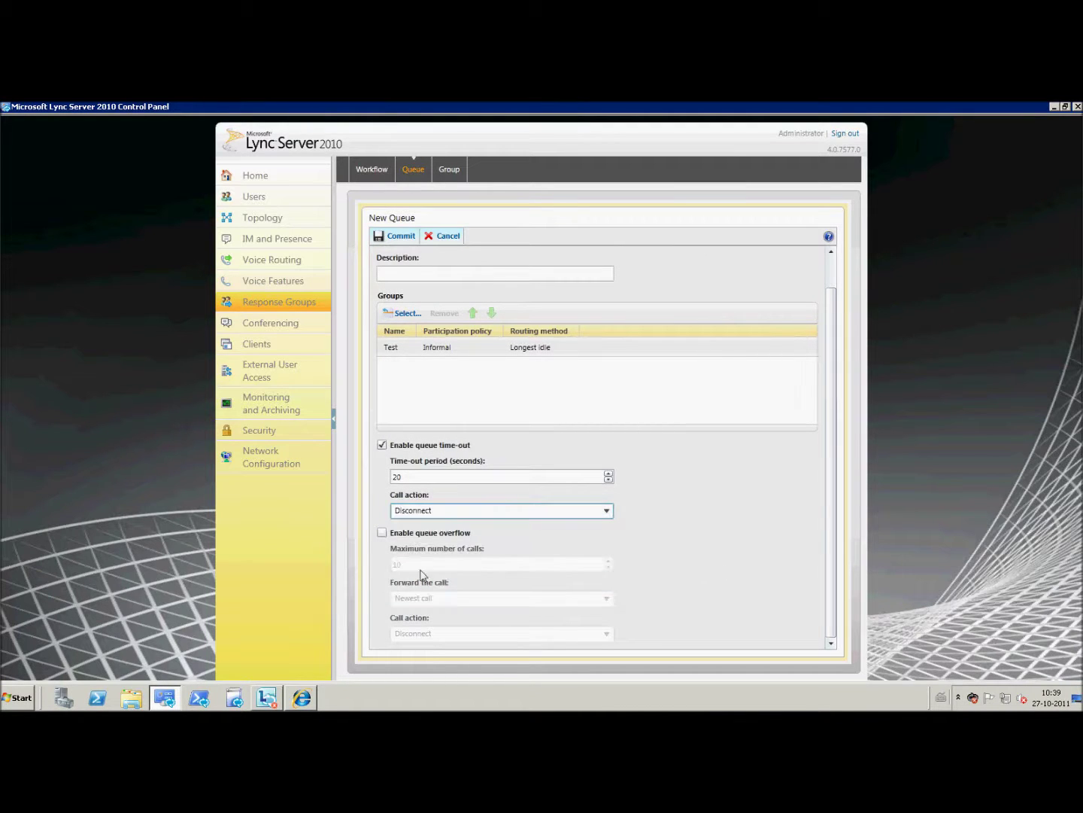
- Enable queue overflow with a maximum of 10 calls and forwarding of the newest call
left_click(383, 533)
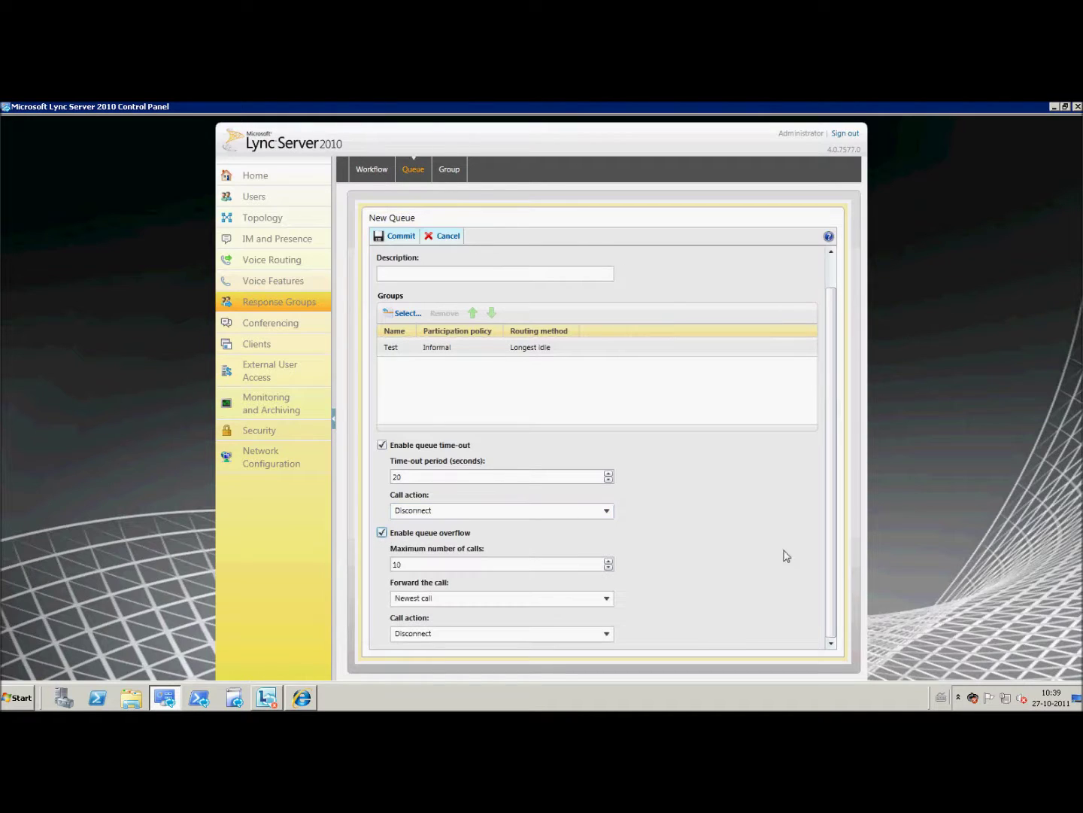
left_click(443, 566)
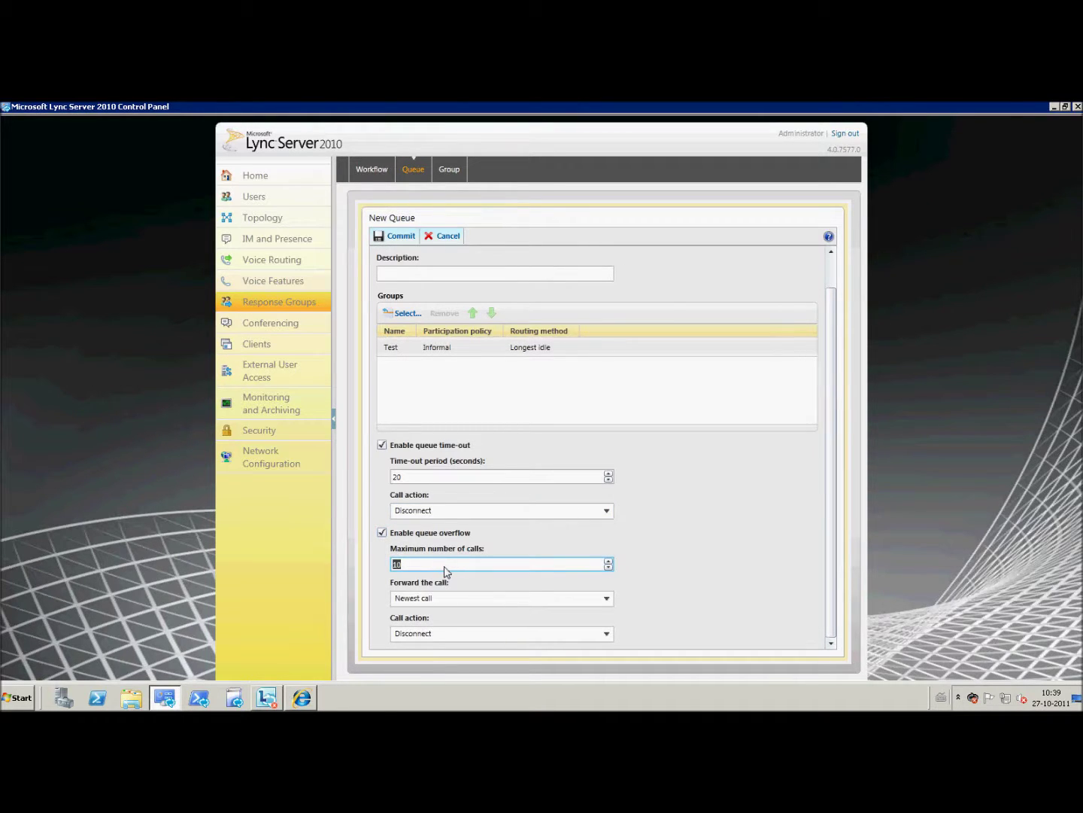
left_click_drag(444, 565, 389, 566)
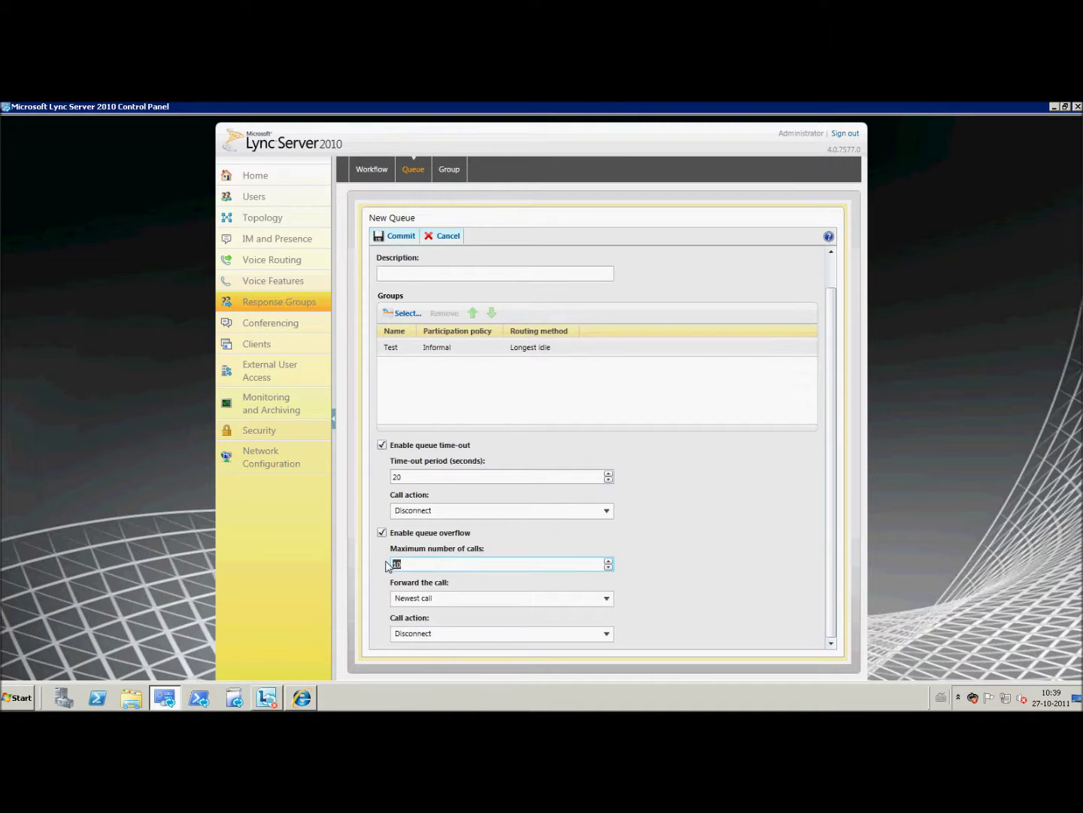
left_click(440, 600)
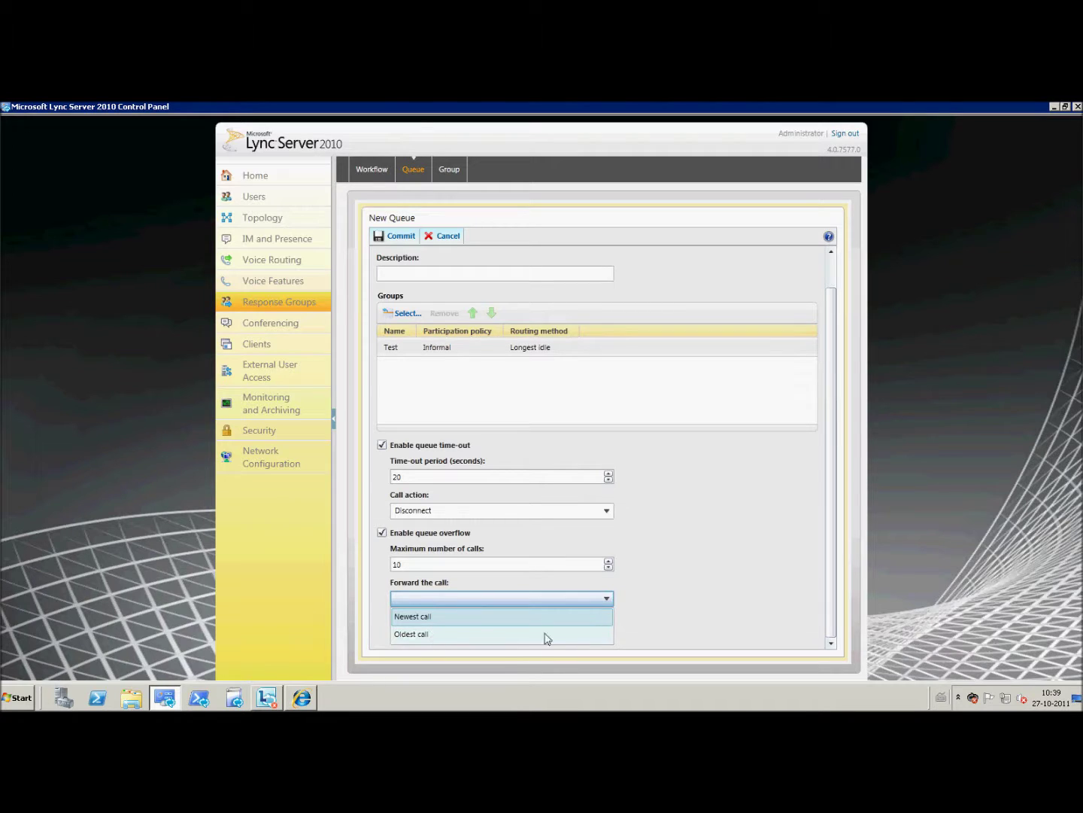
left_click(742, 599)
- Set the overflow call action to Forward to another queue and choose Sales_overflow as the target
left_click(572, 634)
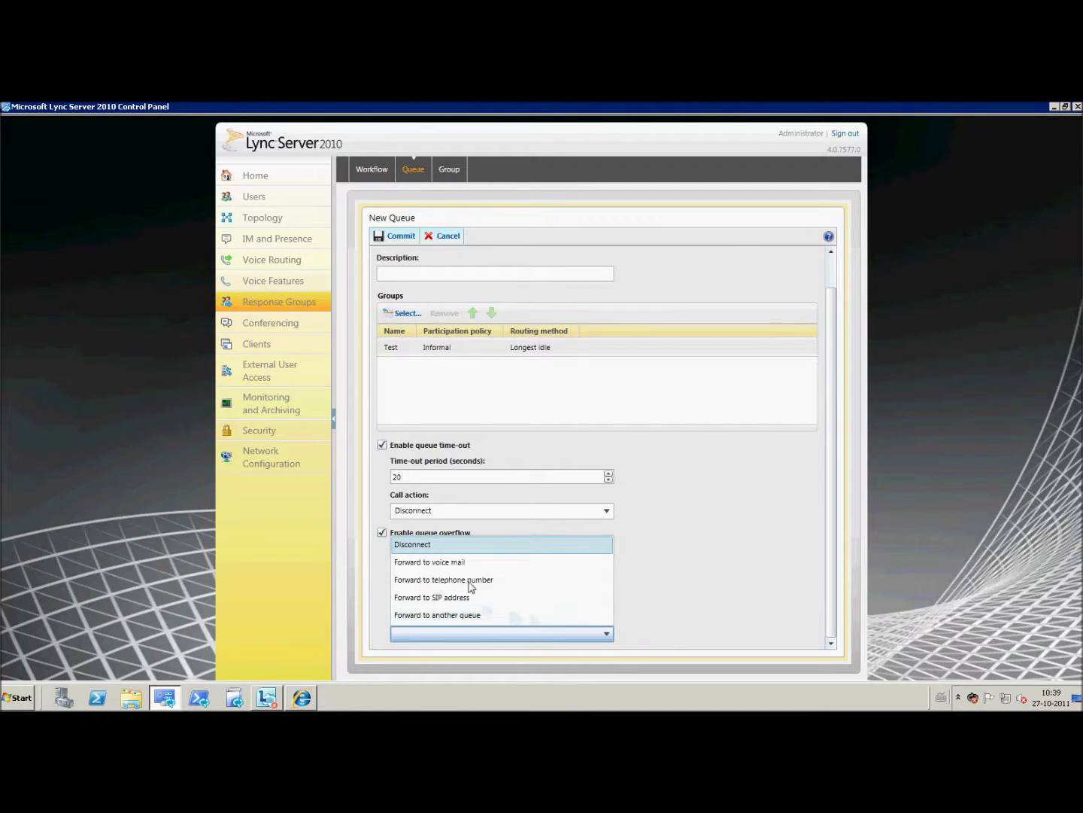
left_click(477, 615)
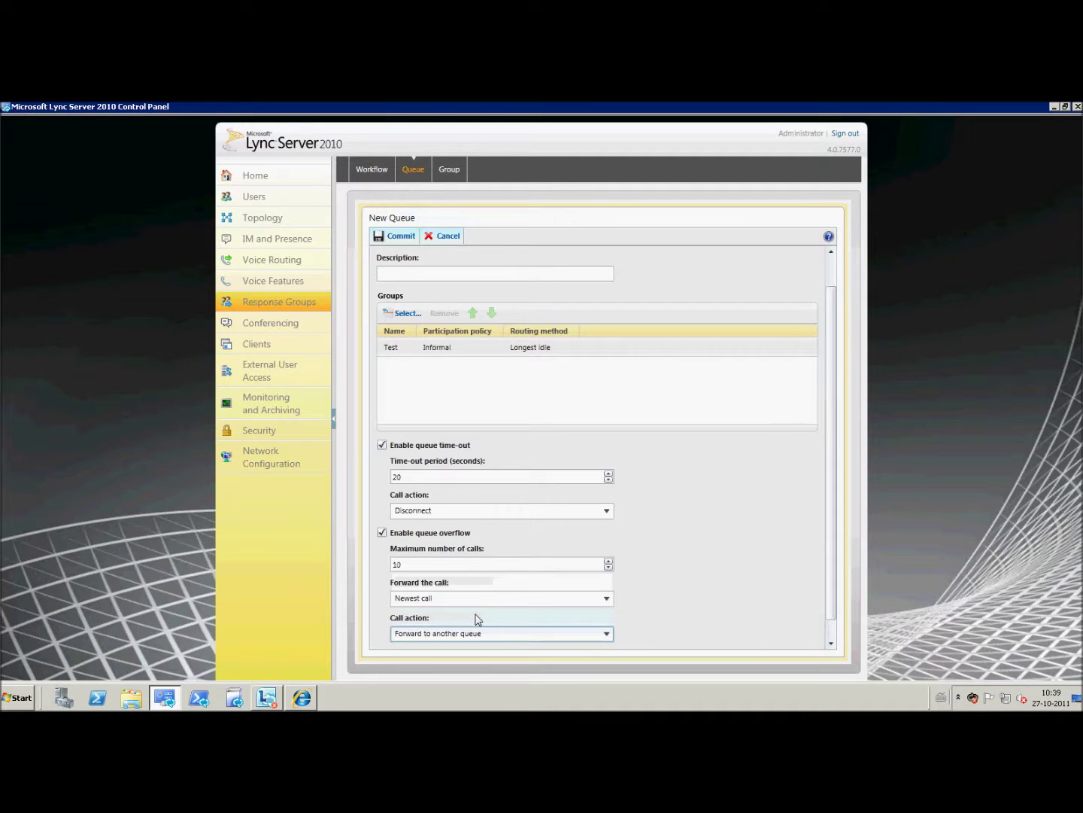
scroll(834, 629, "down", 2)
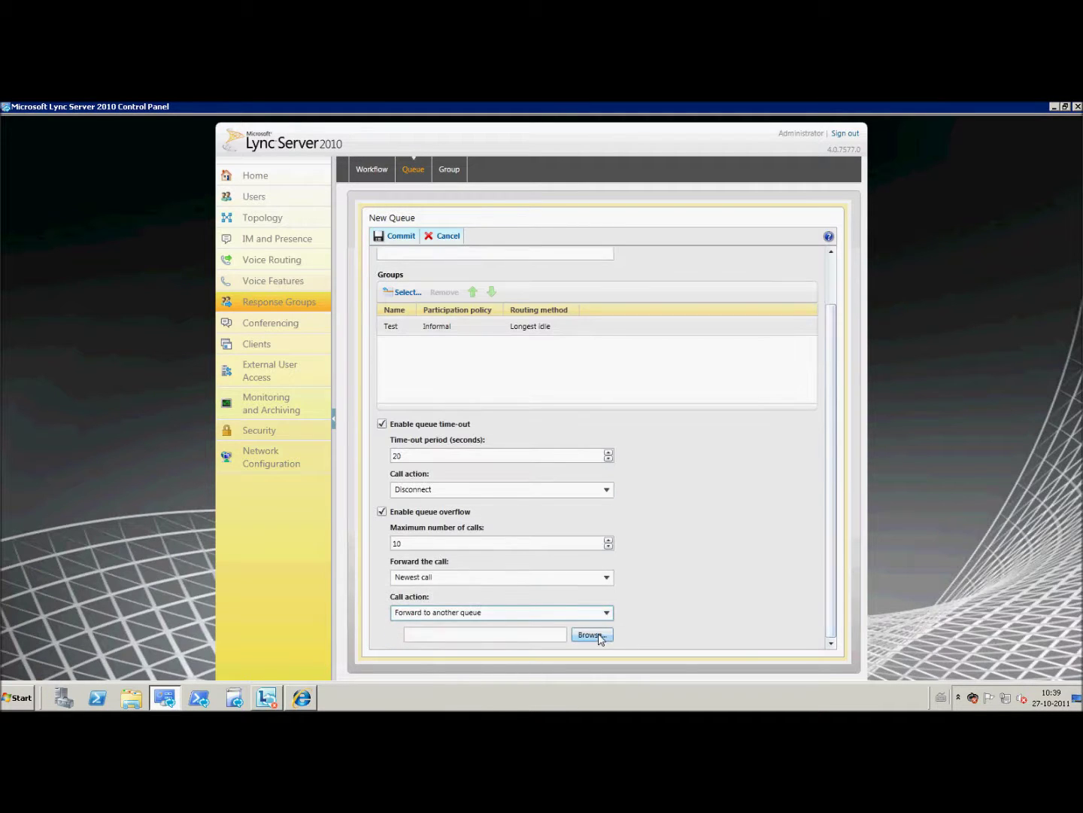
left_click(593, 633)
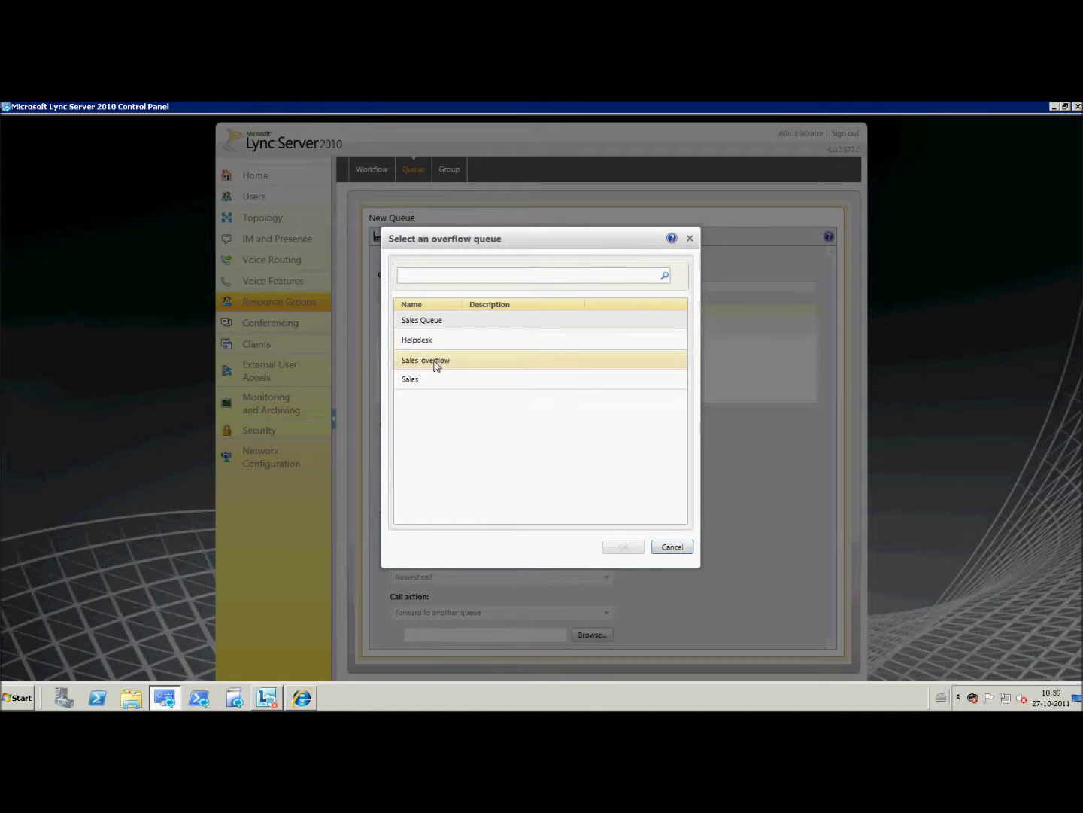
double_click(436, 361)
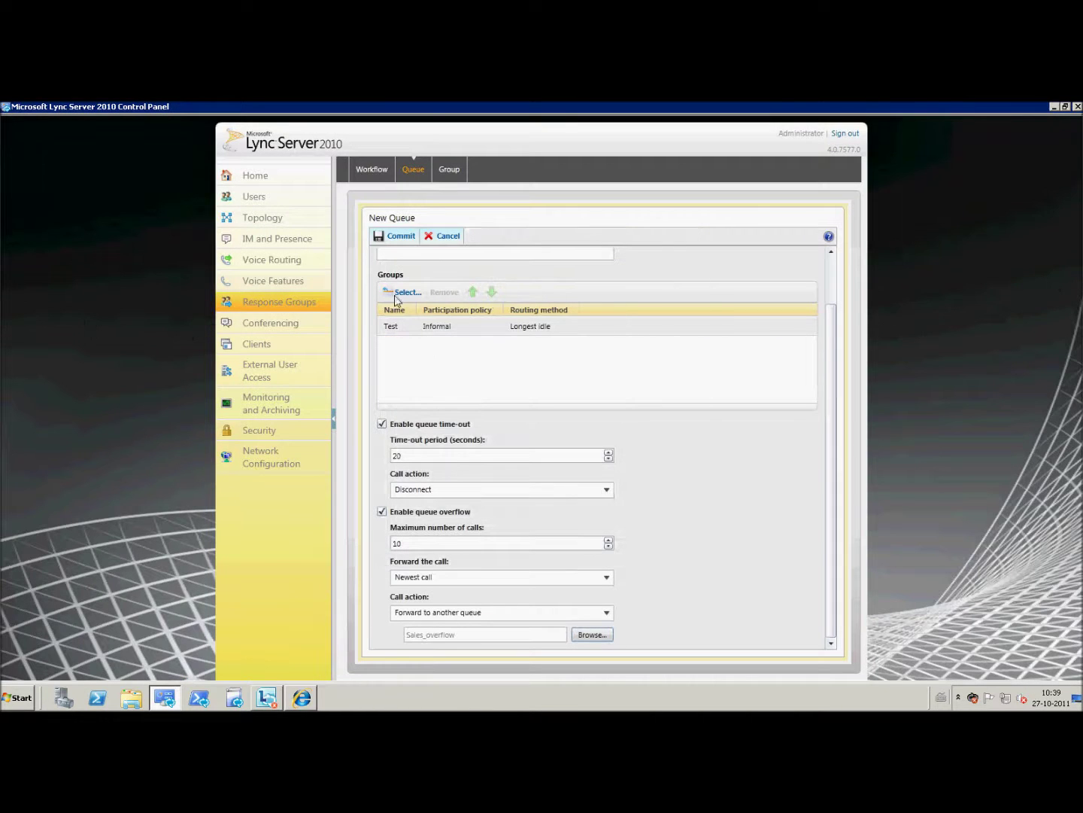
- Commit the Test queue and open the workflow configuration tool for the ApplicationServer:srv-lync-01.casemi.local service
left_click(398, 237)
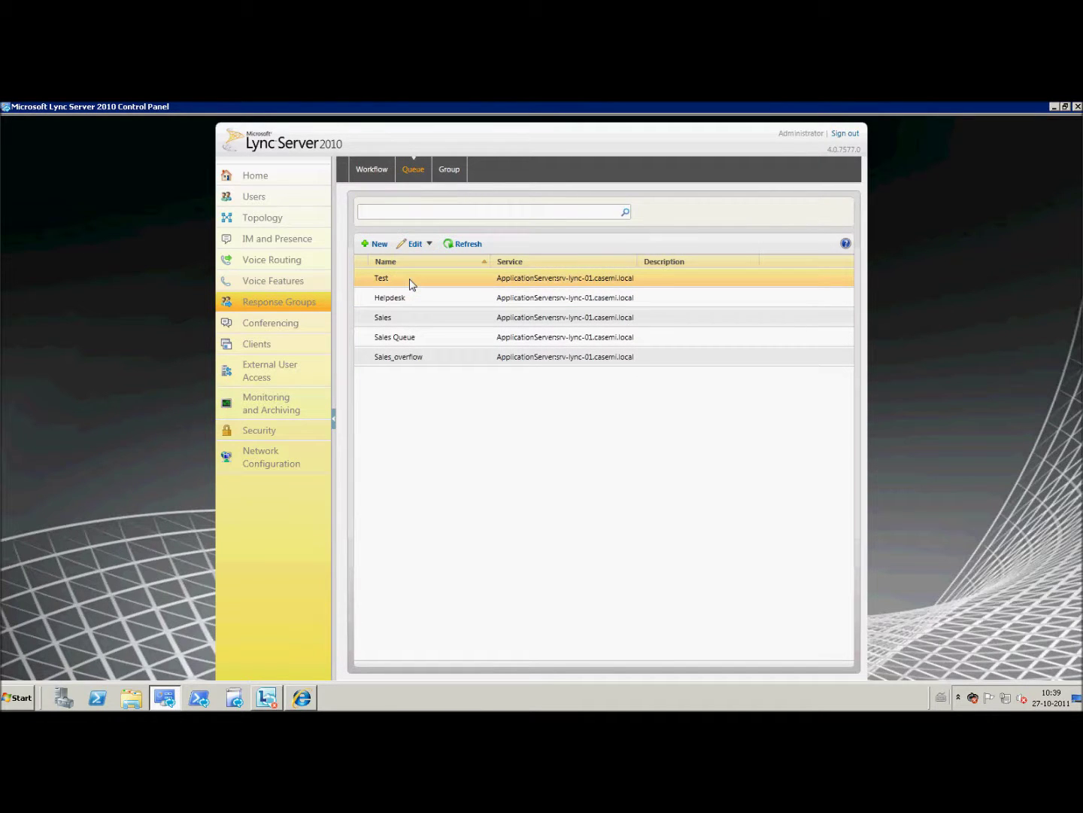
left_click(380, 173)
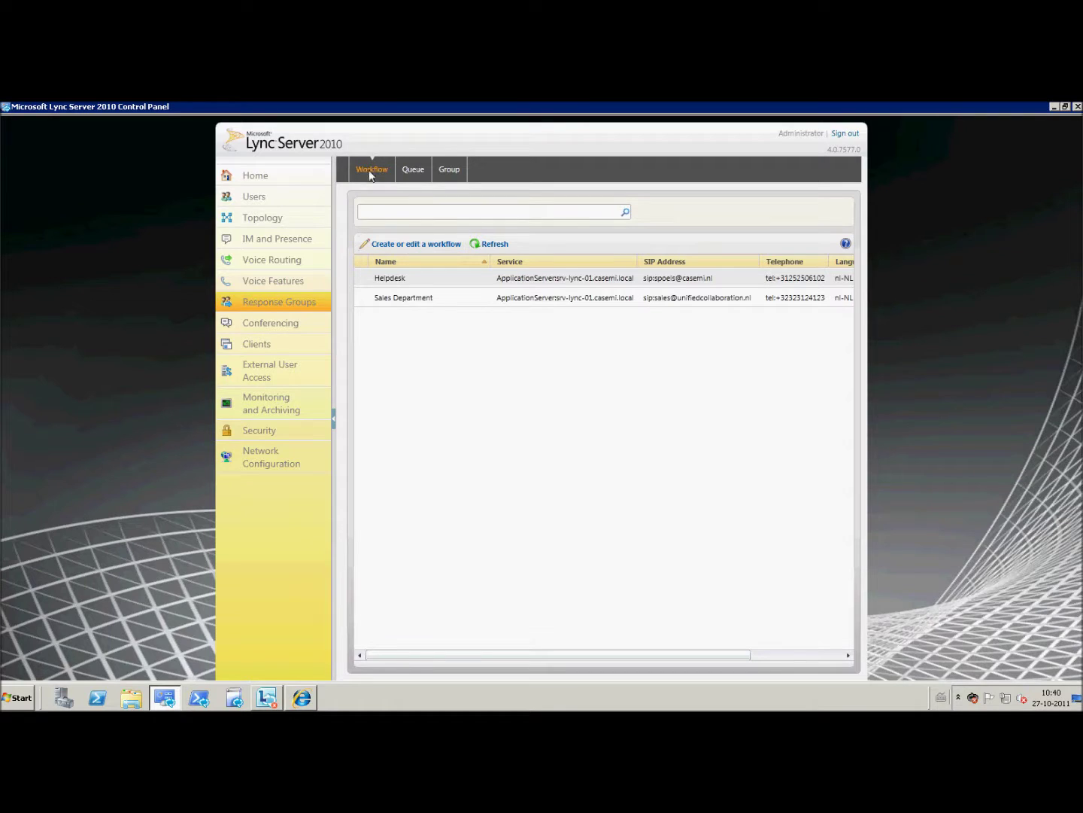
left_click(393, 244)
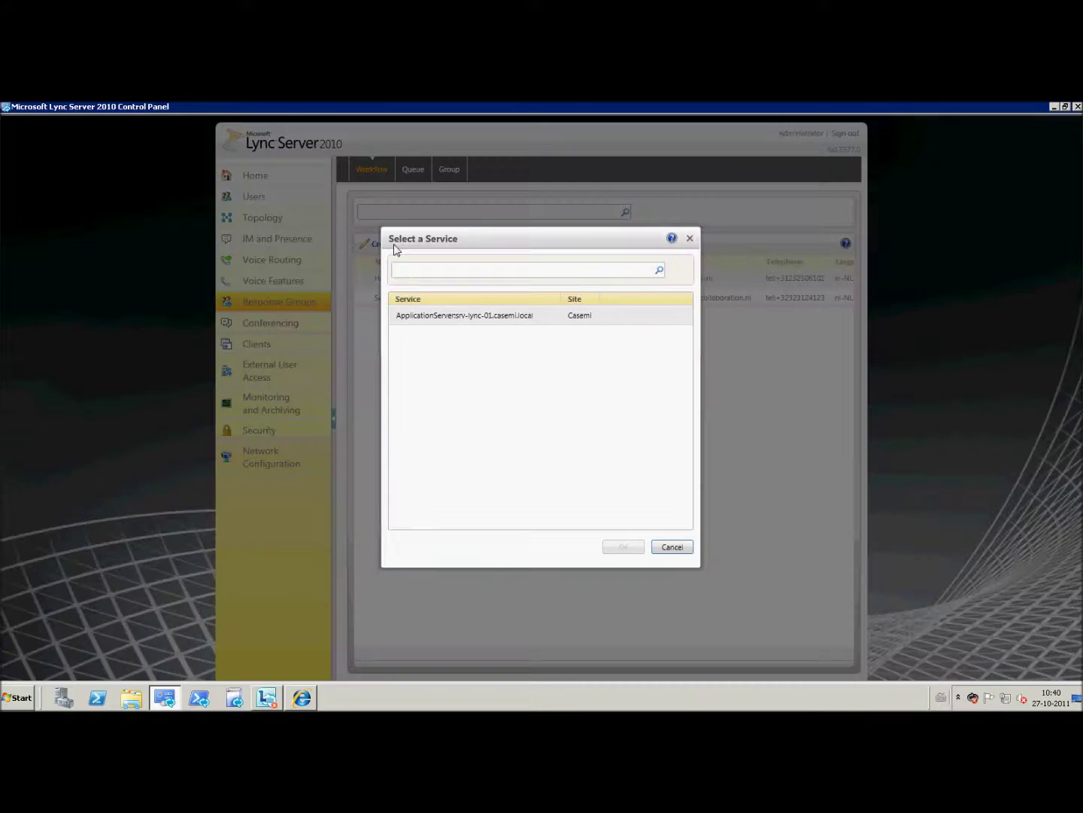
left_click(460, 317)
double_click(459, 316)
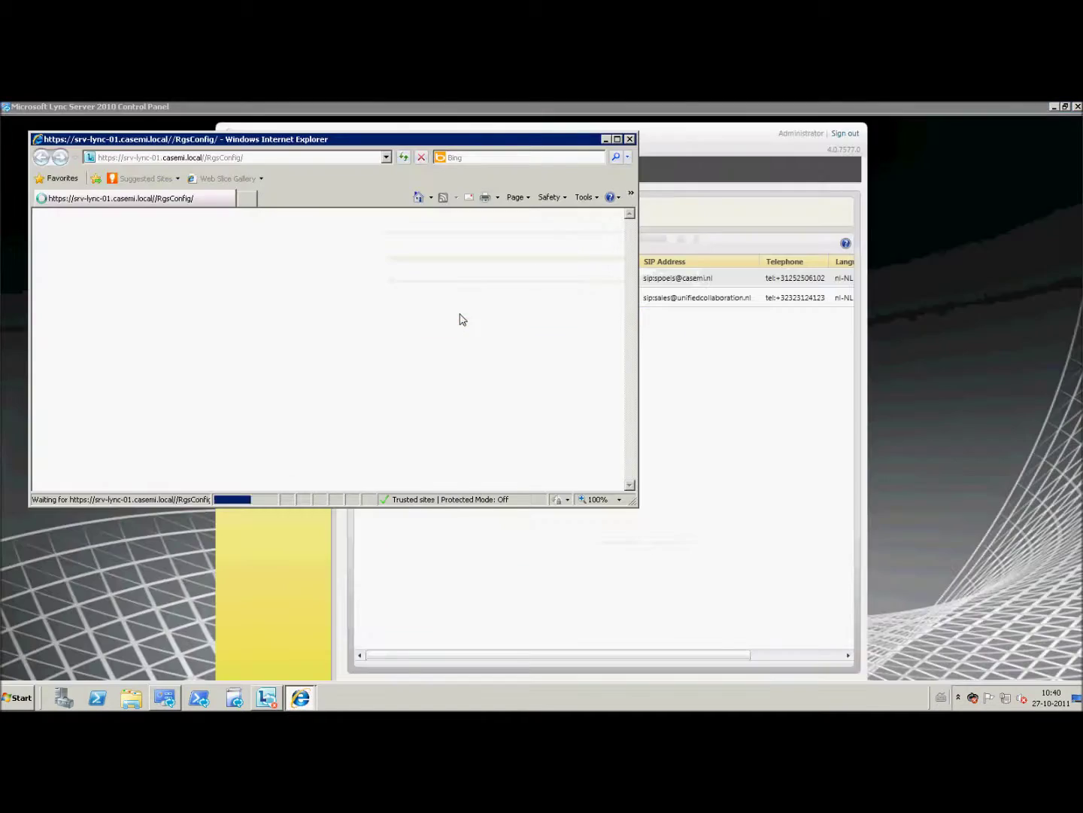
double_click(295, 143)
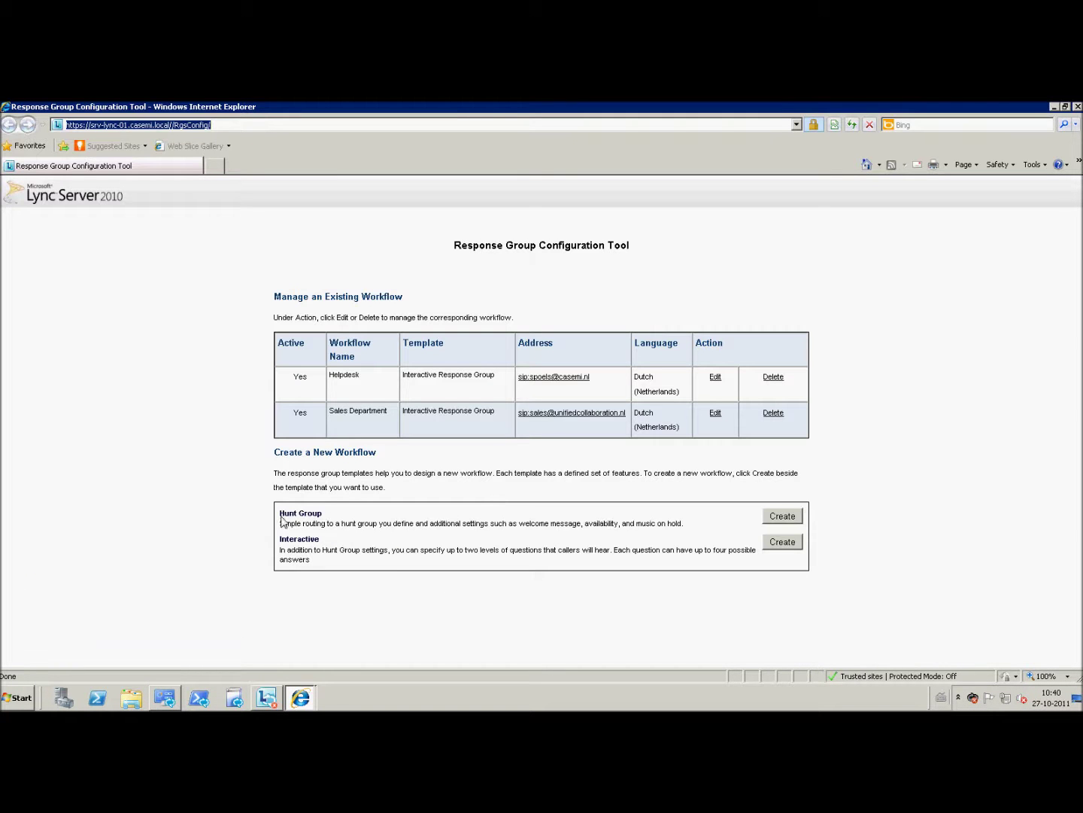
- Create a new workflow from the Interactive template
left_click(353, 532)
left_click_drag(354, 532, 694, 537)
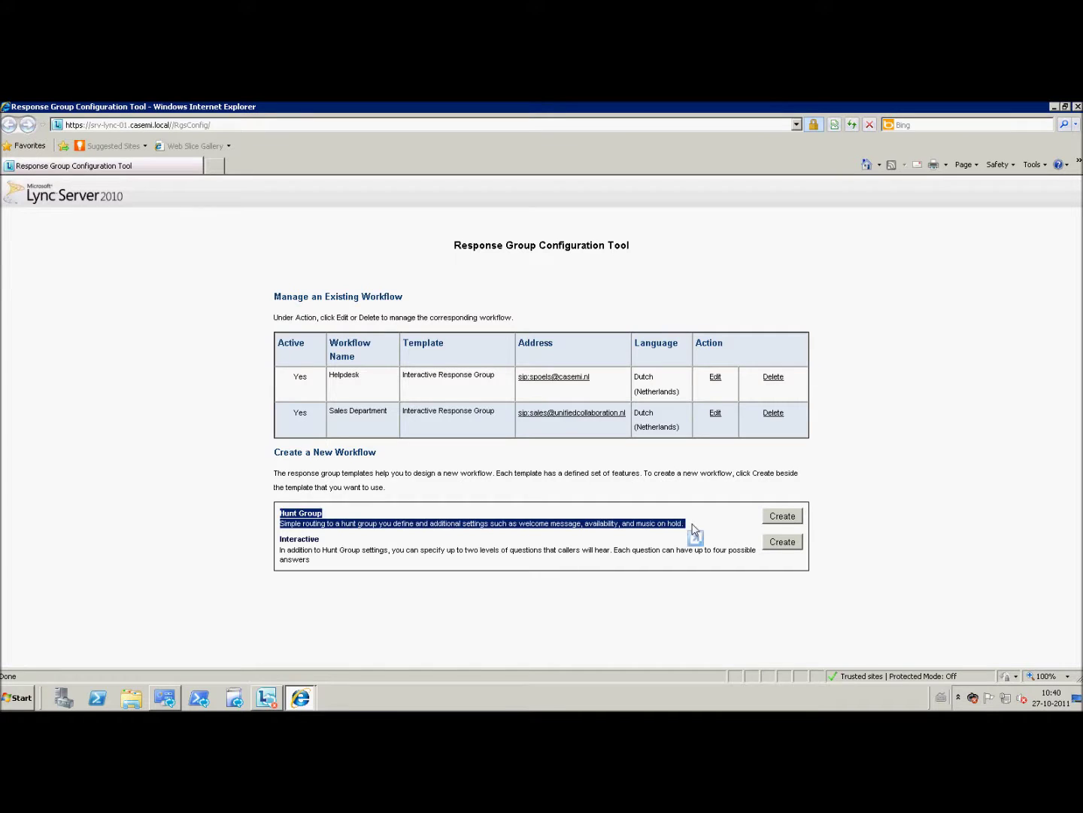
left_click(705, 527)
left_click_drag(280, 537, 408, 565)
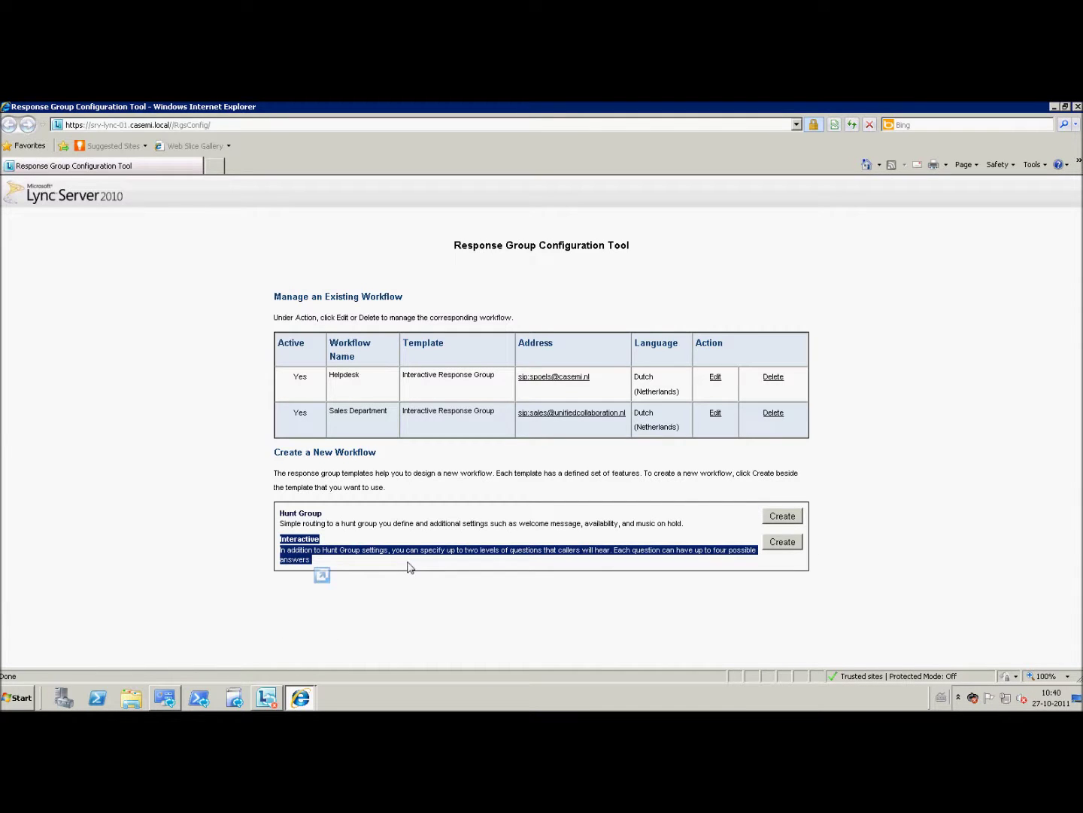
left_click(788, 548)
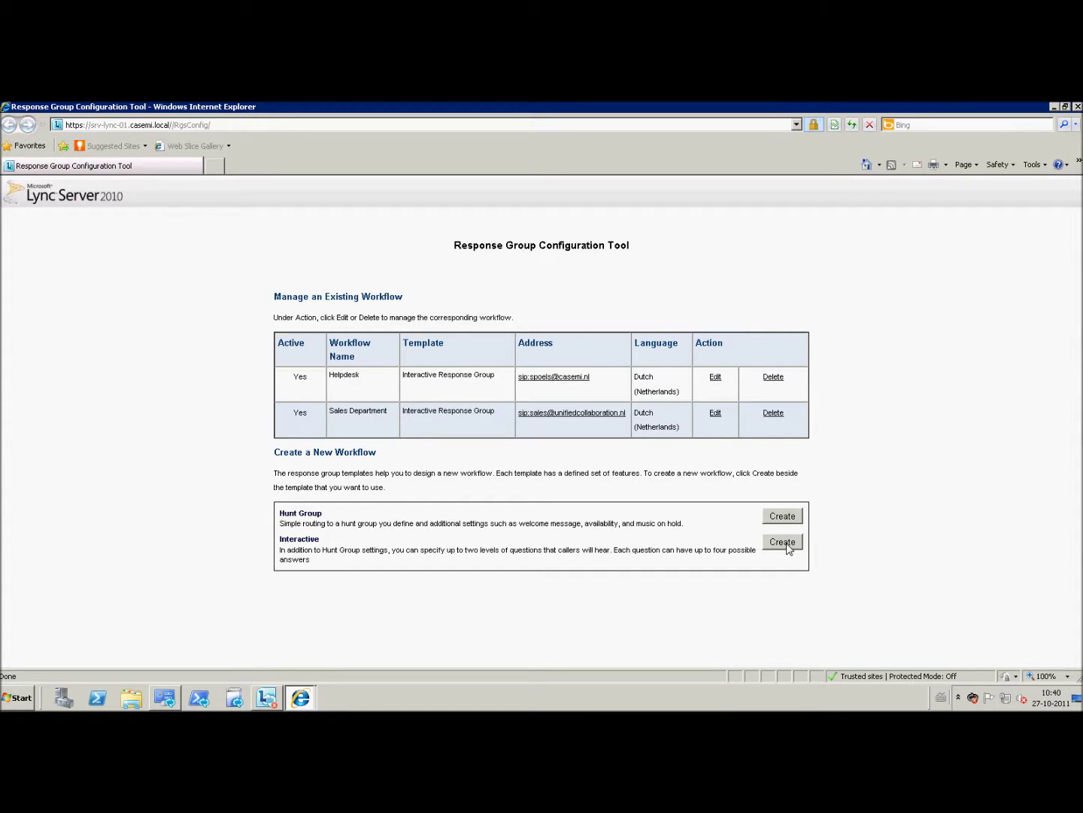
left_click(783, 542)
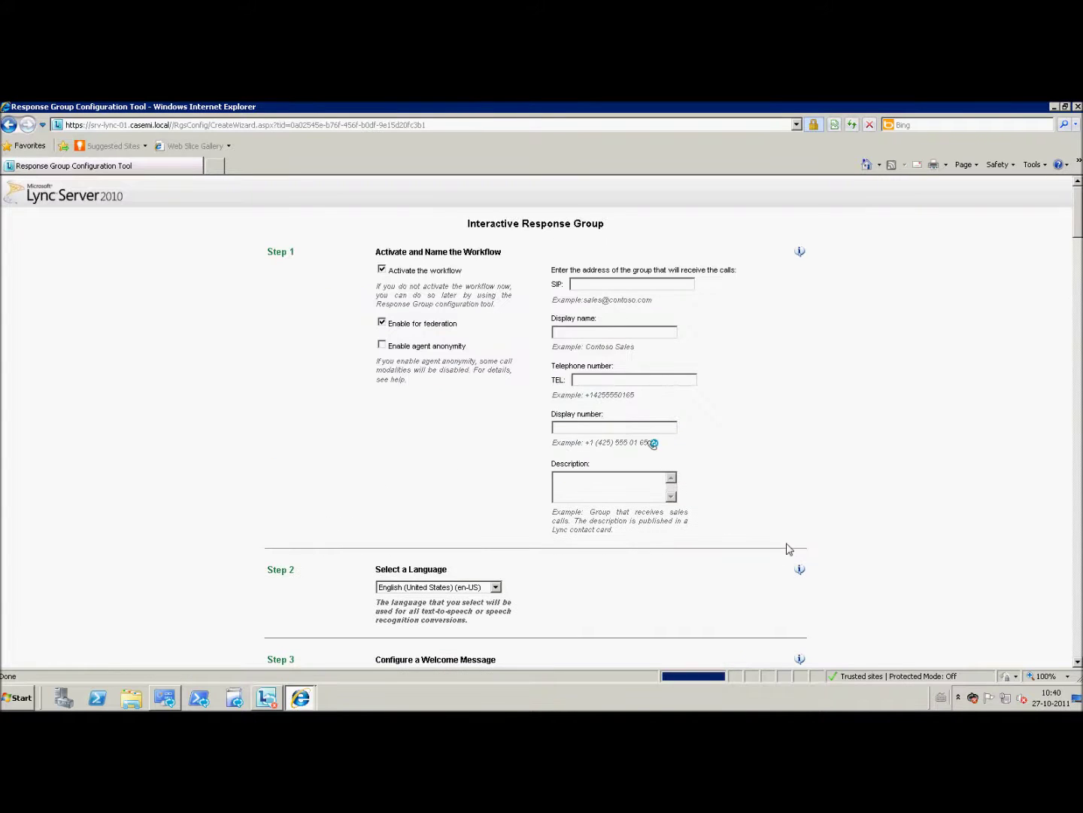
- Enter the workflow's SIP address, the display name Test and the telephone number
left_click(616, 287)
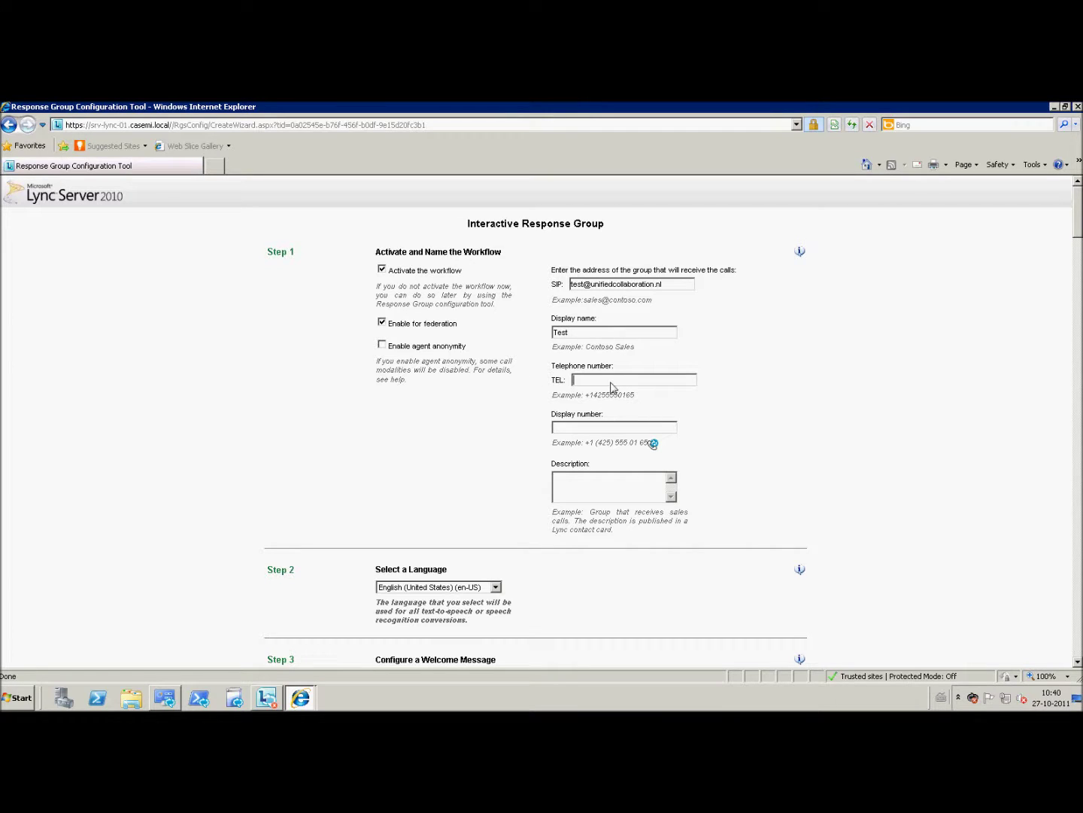
type("1232")
- Enable a text-to-speech welcome message reading "Welcome to test"
scroll(619, 520, "down", 3)
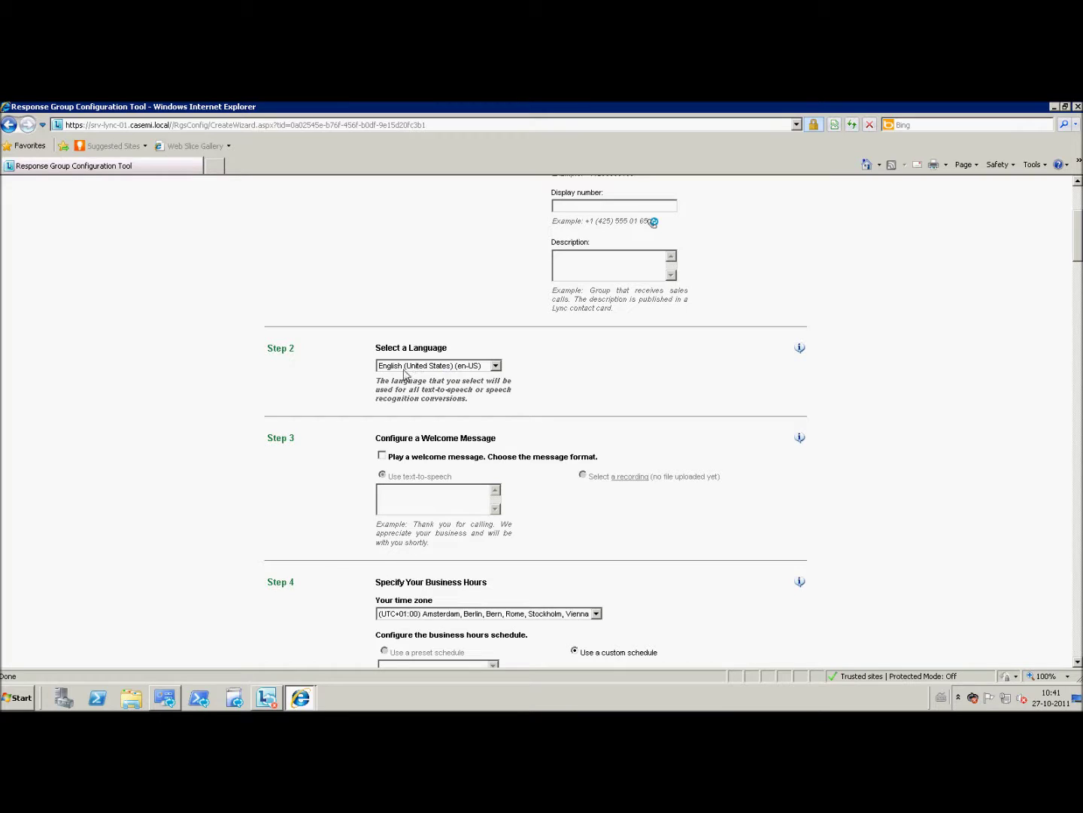
left_click_drag(471, 400, 386, 391)
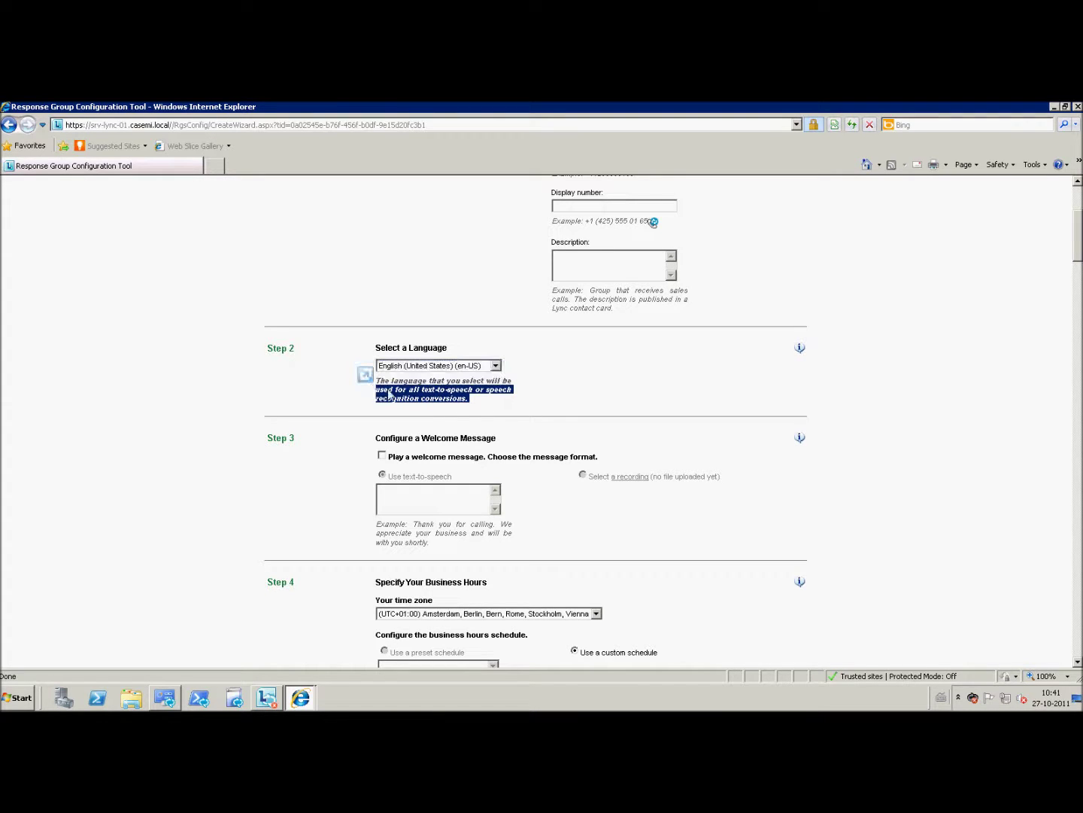
left_click(383, 456)
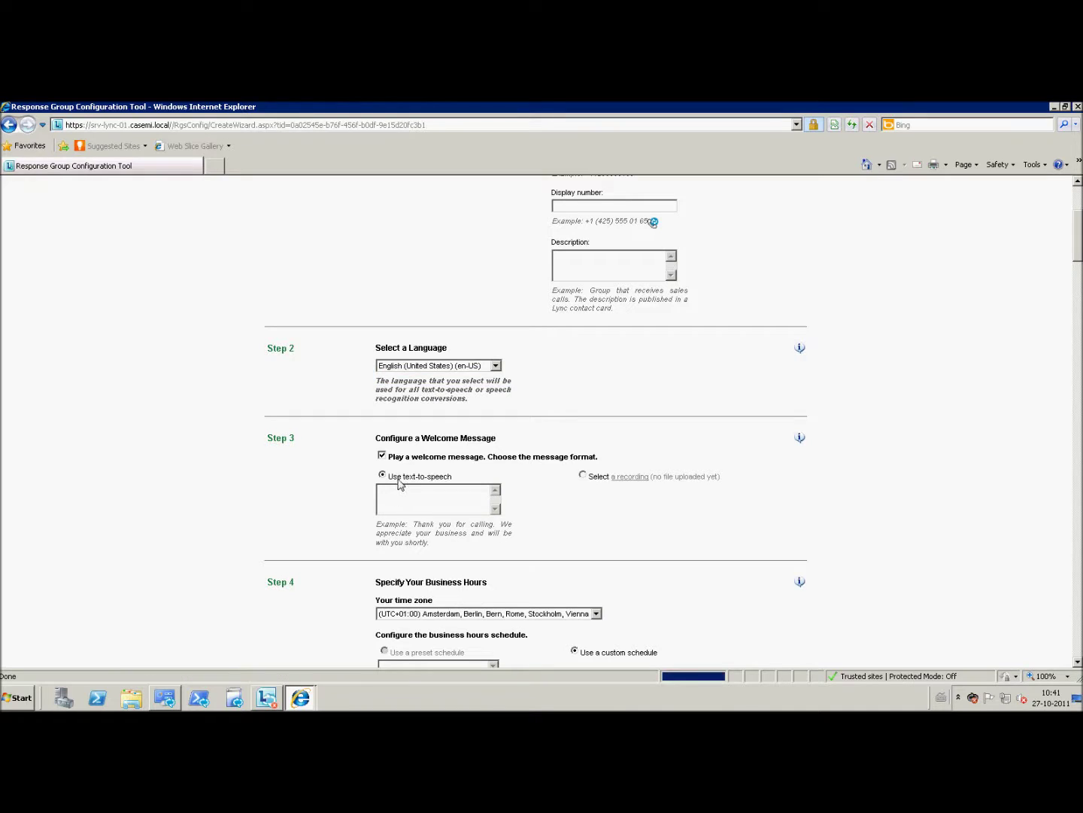
left_click(405, 499)
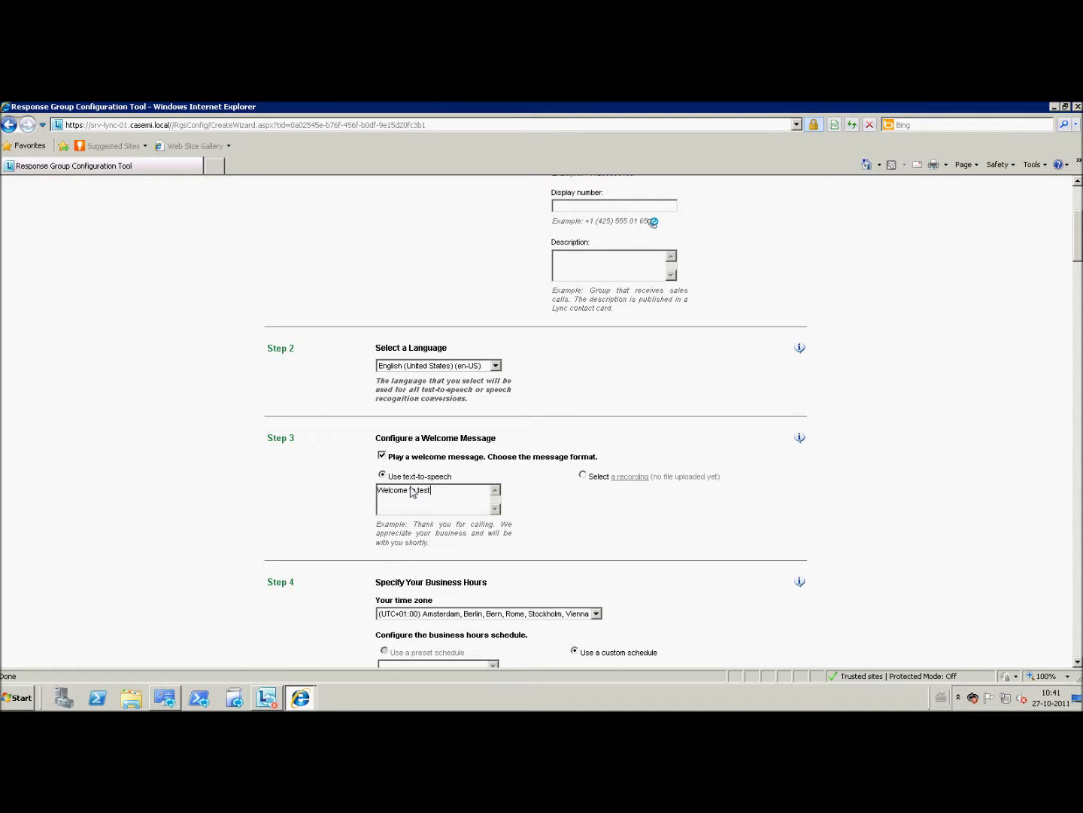
- Examine the business hours schedule, the out-of-hours call handling and the holiday settings of the workflow
scroll(414, 486, "down", 3)
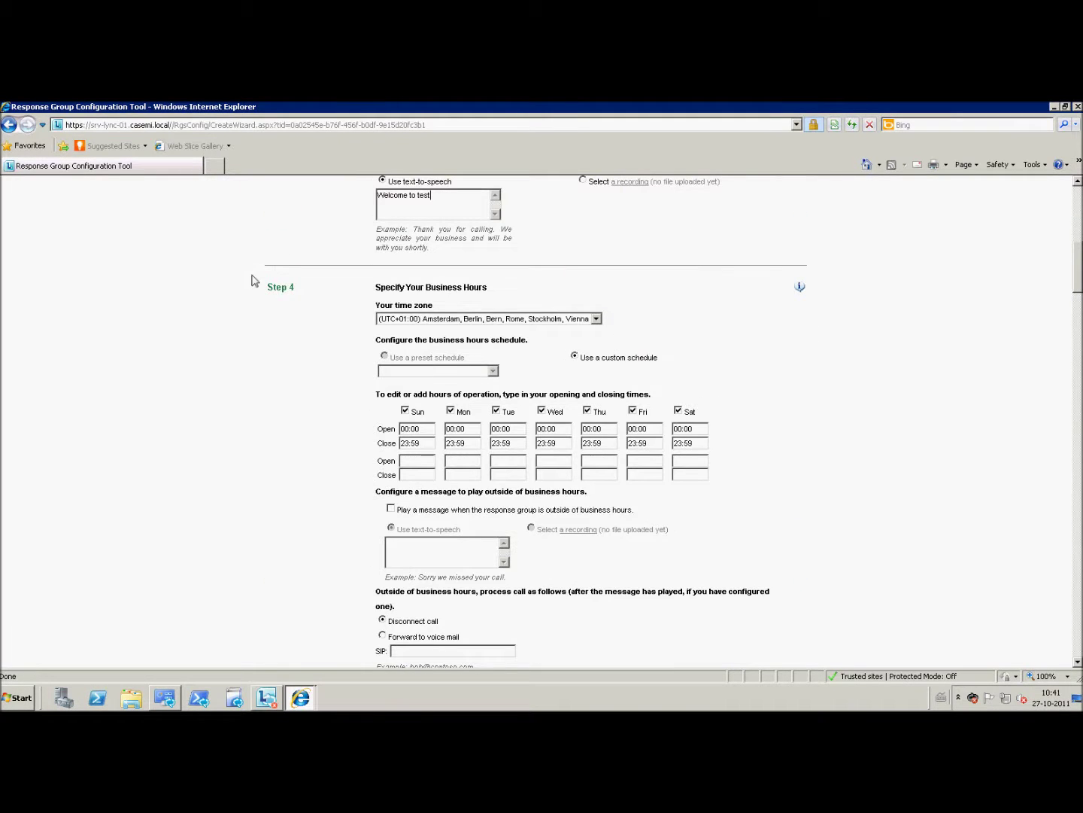
left_click_drag(487, 289, 393, 300)
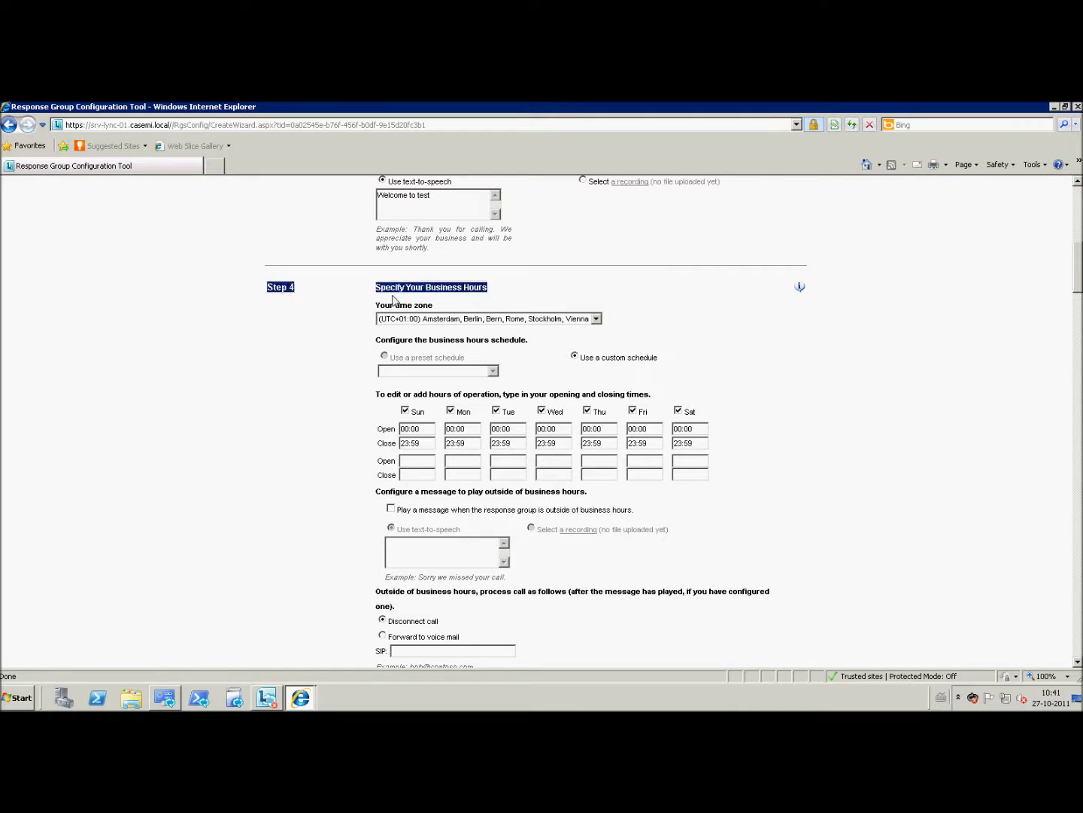
scroll(509, 443, "down", 2)
left_click_drag(379, 378, 595, 408)
left_click(586, 403)
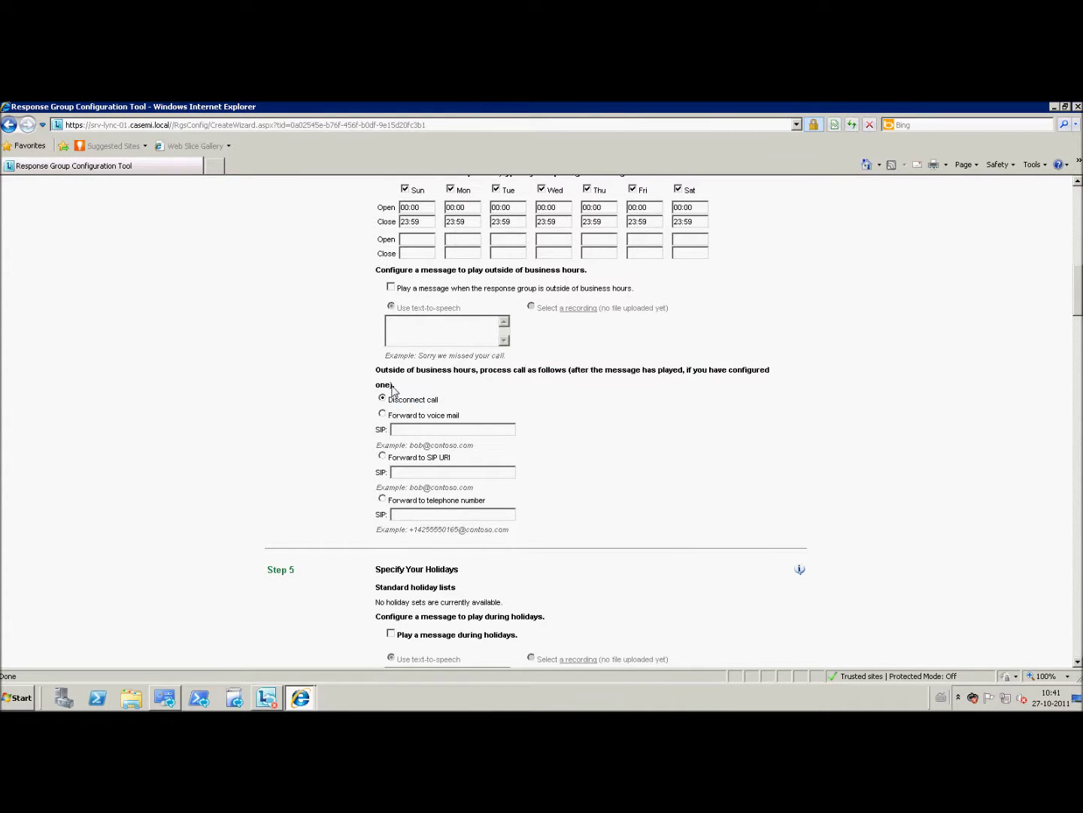
left_click_drag(395, 387, 377, 380)
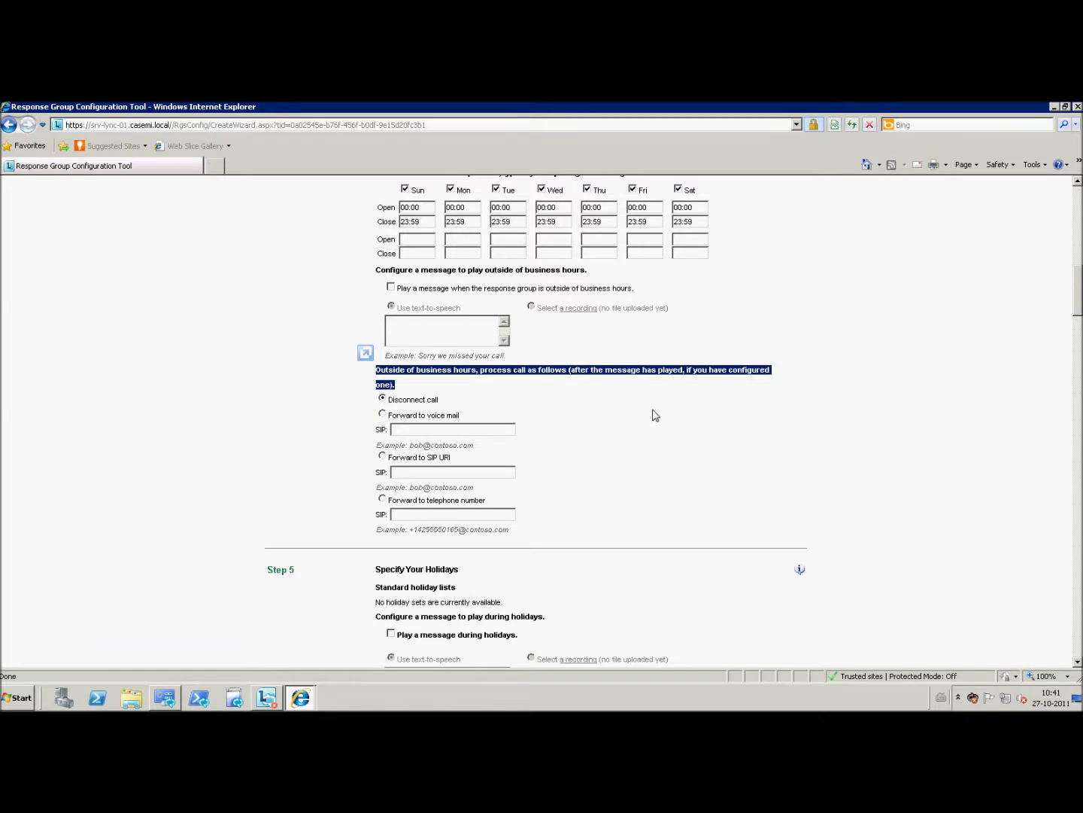
scroll(655, 416, "down", 3)
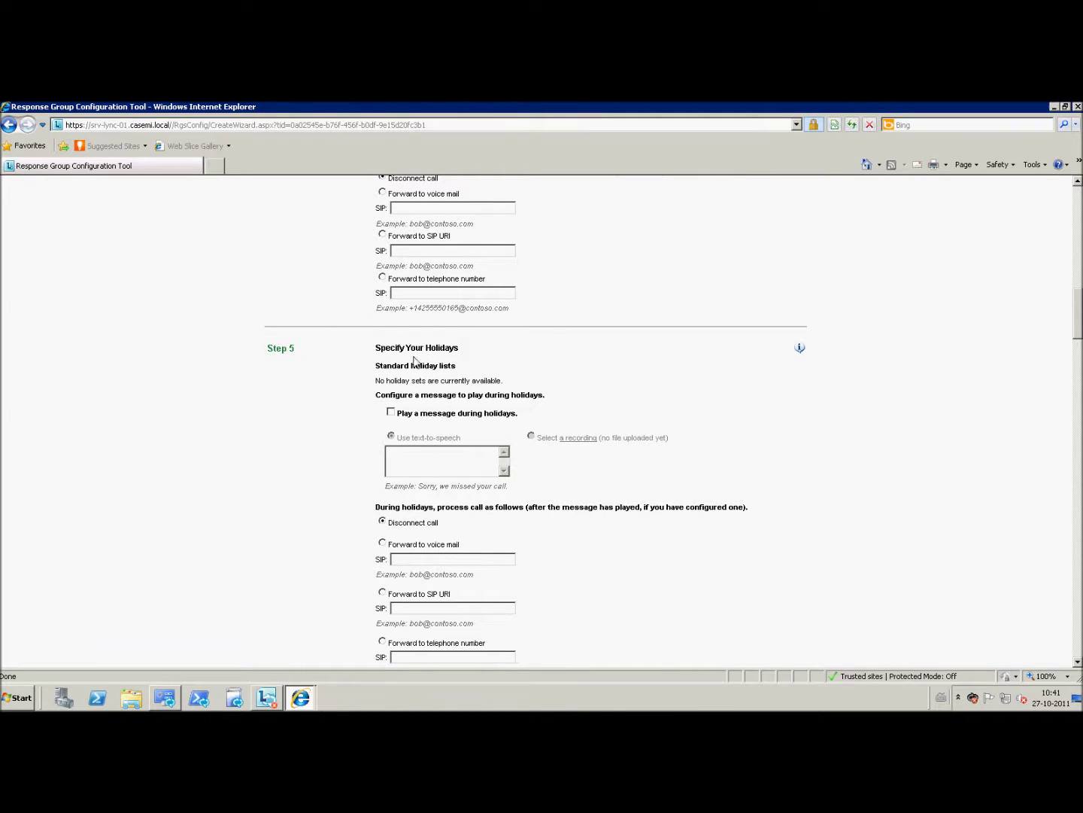
scroll(500, 362, "down", 3)
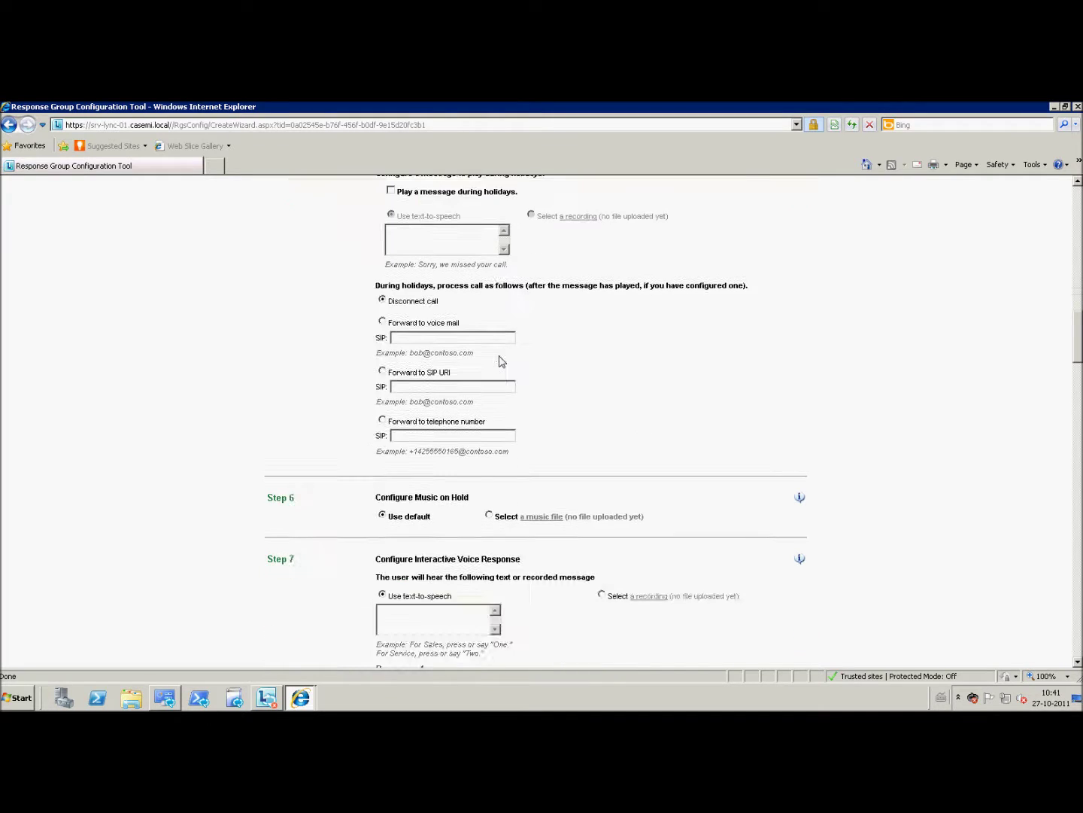
scroll(503, 361, "down", 2)
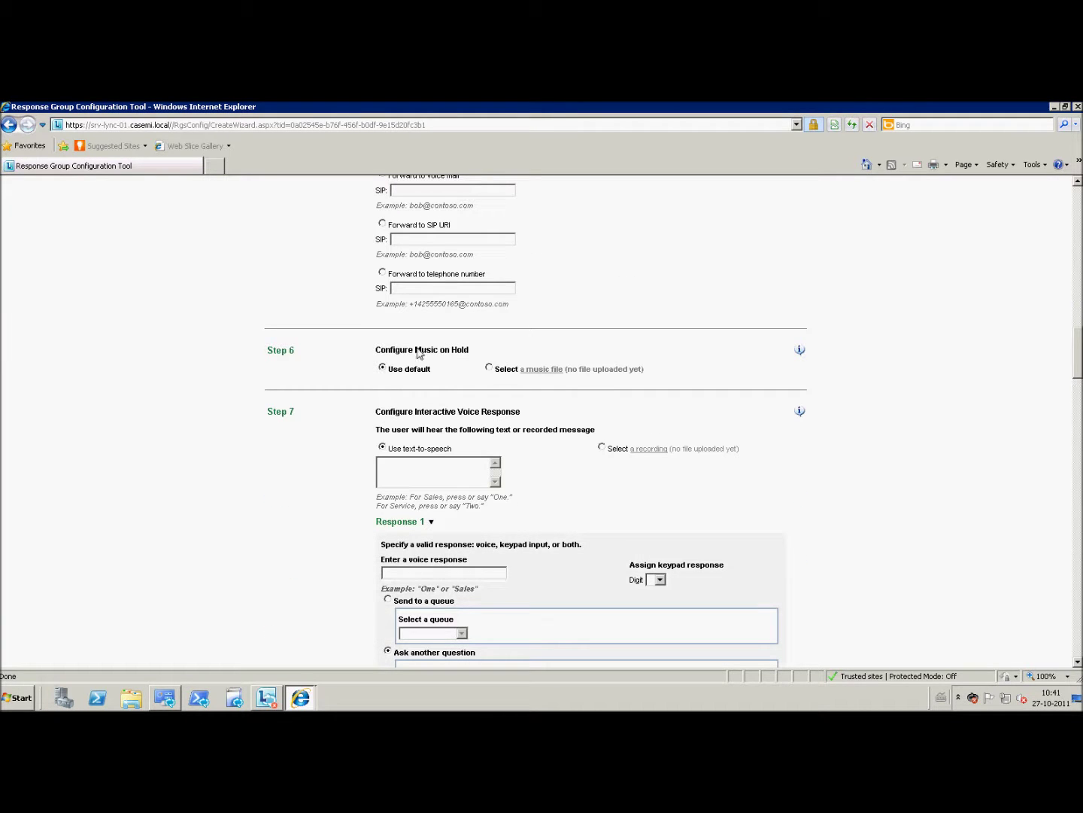
- Choose the default music on hold for the workflow
left_click_drag(383, 350, 489, 352)
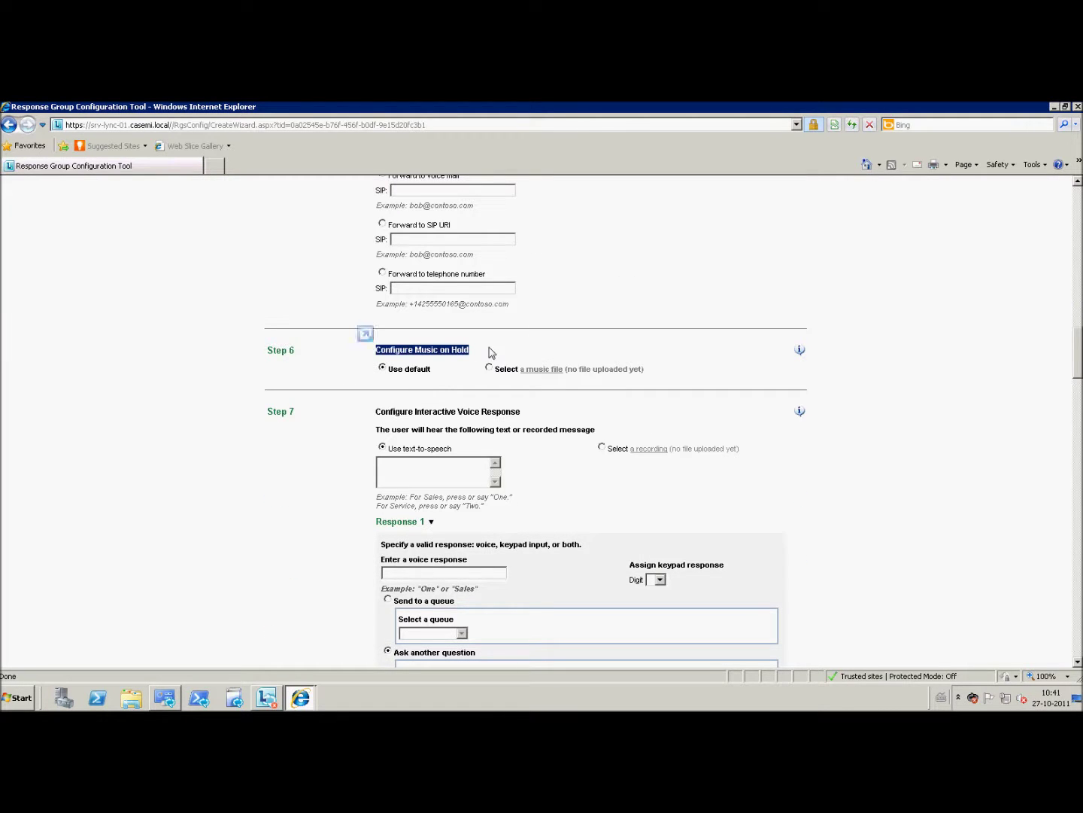
left_click(443, 368)
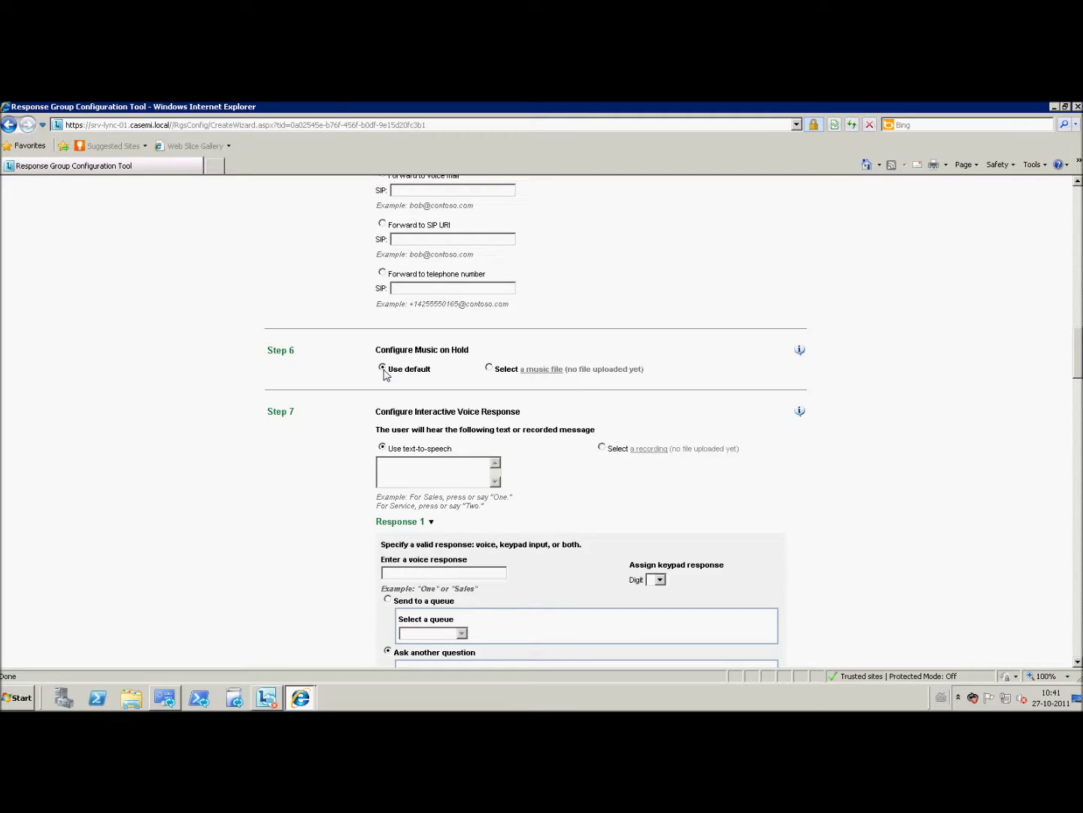
left_click(383, 370)
- Enter the interactive voice response text "IVR", "Press 1 for sales" and "Press 2 for sales 2" on separate lines
scroll(476, 385, "down", 3)
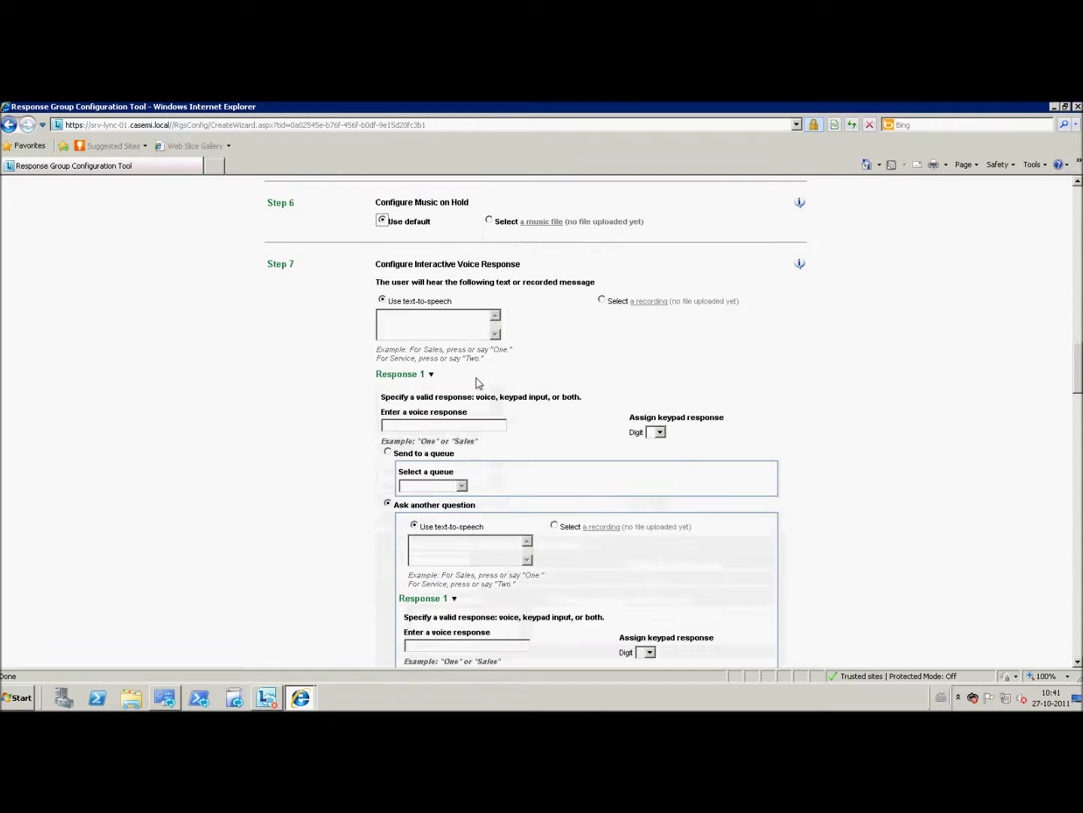
left_click(442, 329)
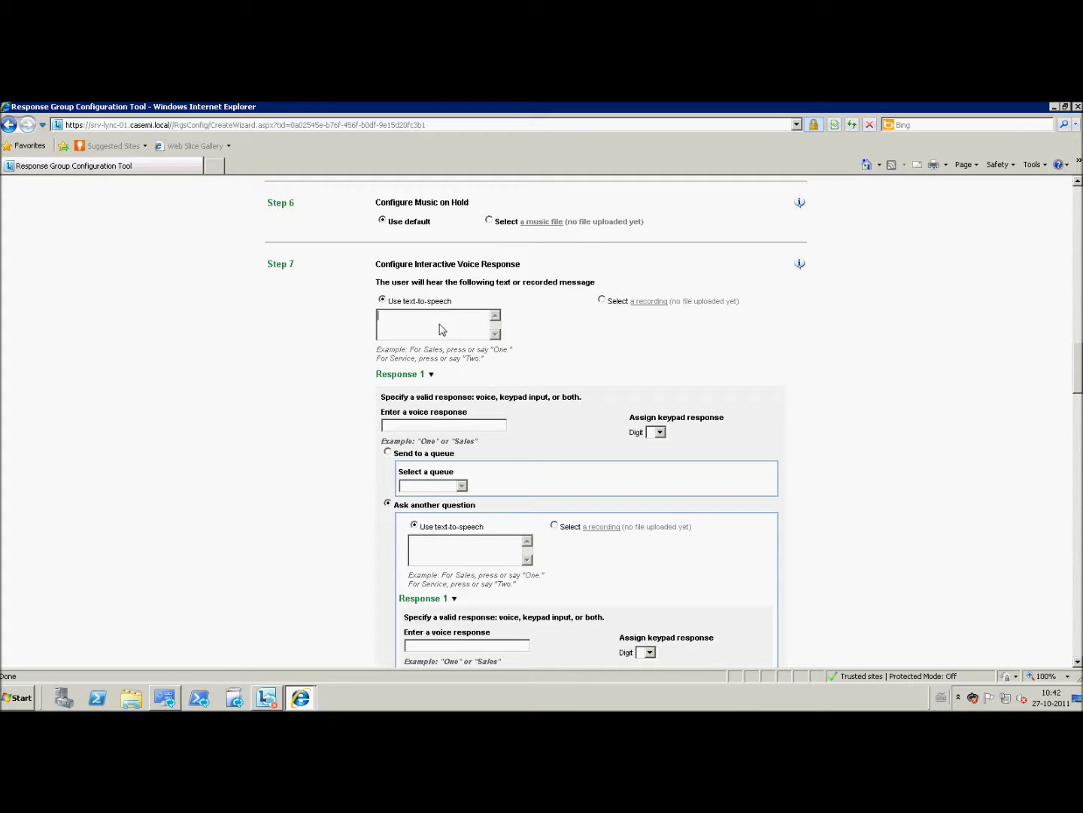
type("IVR ")
type("Press")
type(" 1 ")
type("for sales ")
type("Press 2")
type(" for sales")
type(" 2")
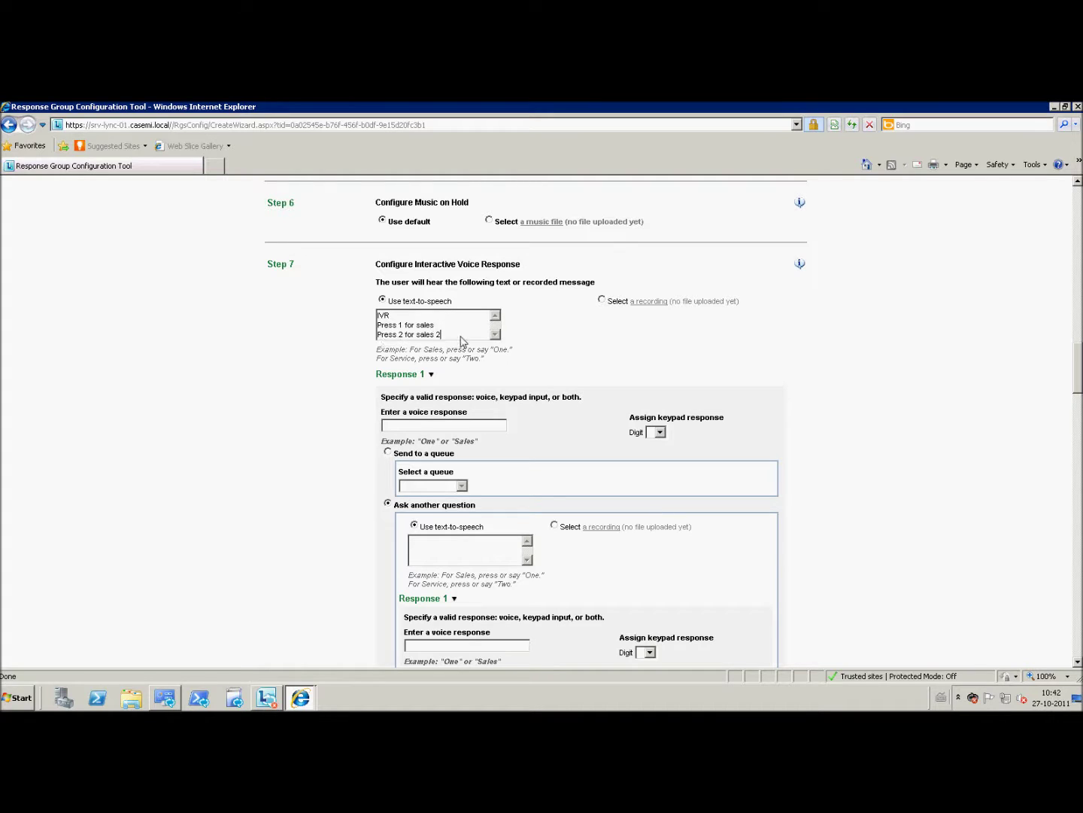
- Set the voice response of Response 1 to Sales and assign it keypad digit 1
left_click(461, 425)
scroll(586, 398, "down", 2)
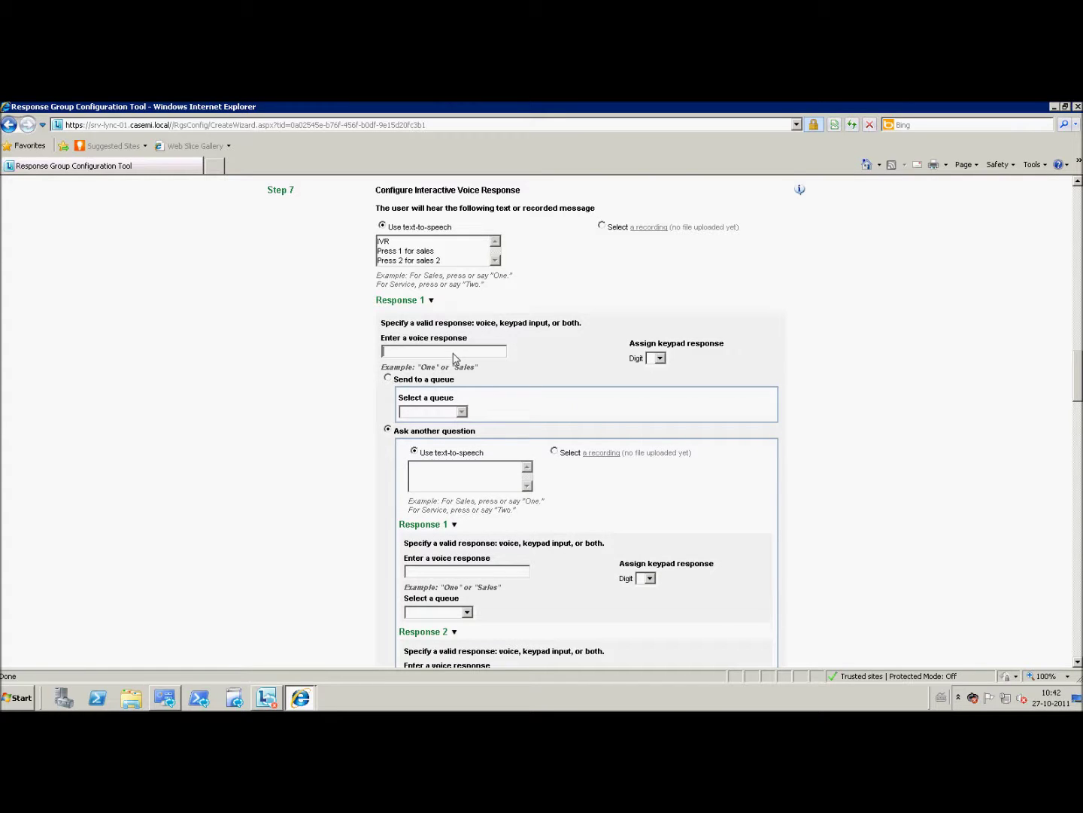
type("Sales")
key("BackSpace")
key("BackSpace")
key("BackSpace")
key("BackSpace")
type("ales")
left_click(660, 358)
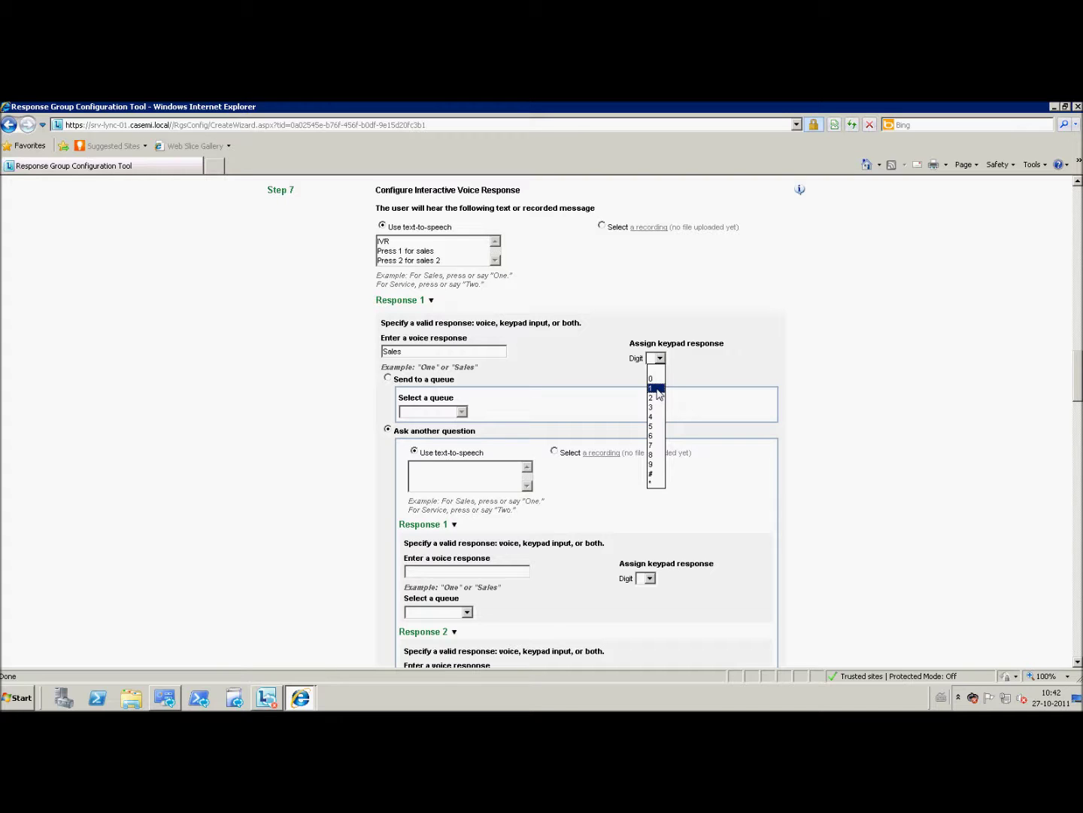
left_click(657, 389)
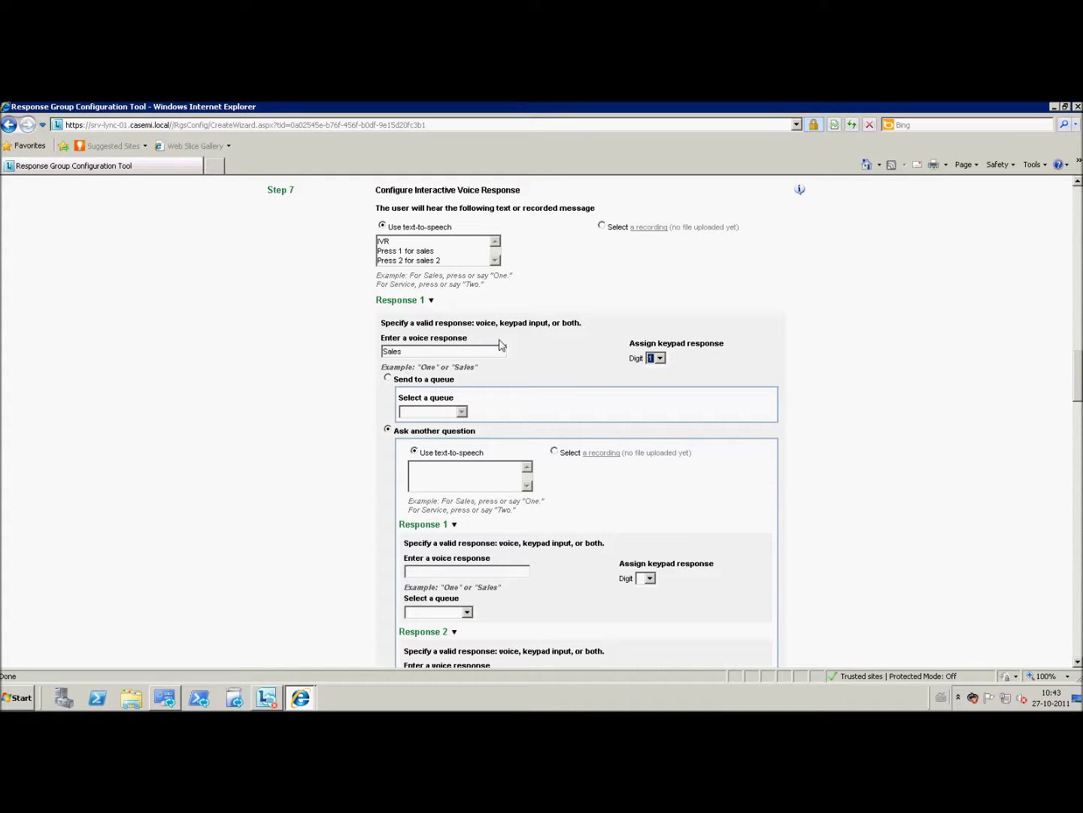
- Have Response 1 send callers to the Sales queue
left_click(389, 379)
left_click(462, 411)
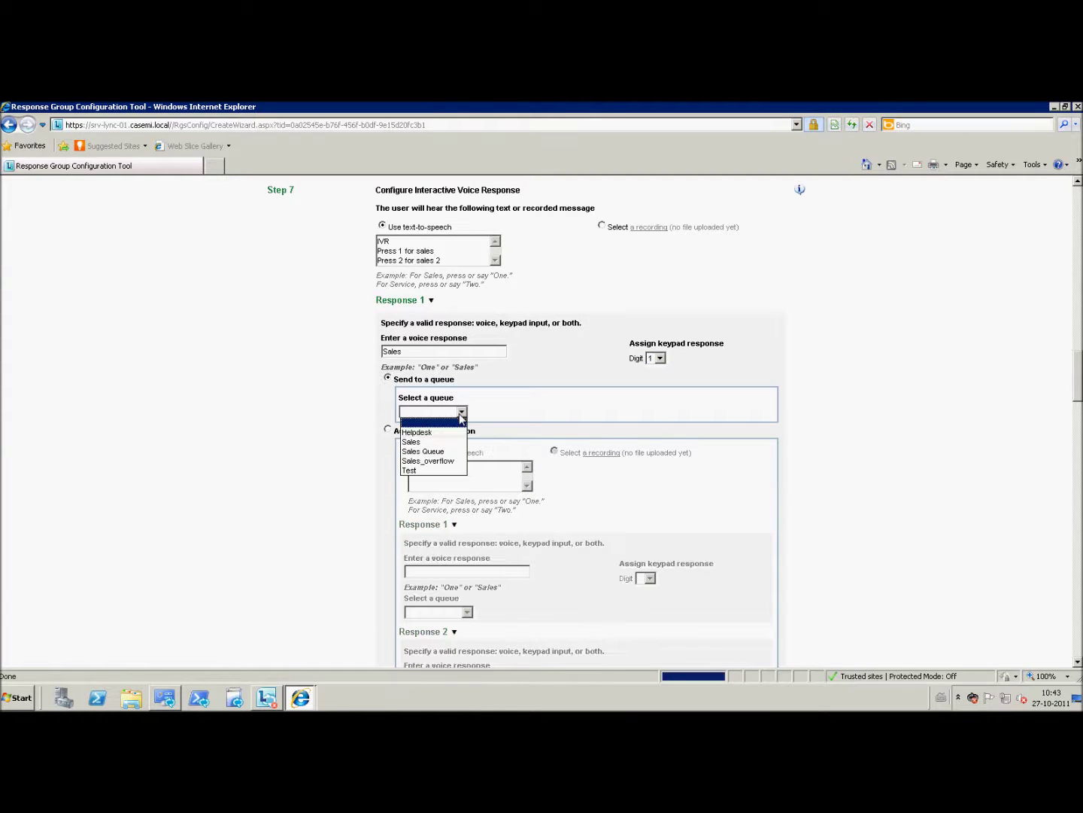
left_click(422, 442)
- Configure the top-level Response 2 with voice response Sales and keypad digit 2, sending callers to the Sales_overflow queue
left_click_drag(1078, 390, 1078, 458)
left_click(403, 454)
type("Sales")
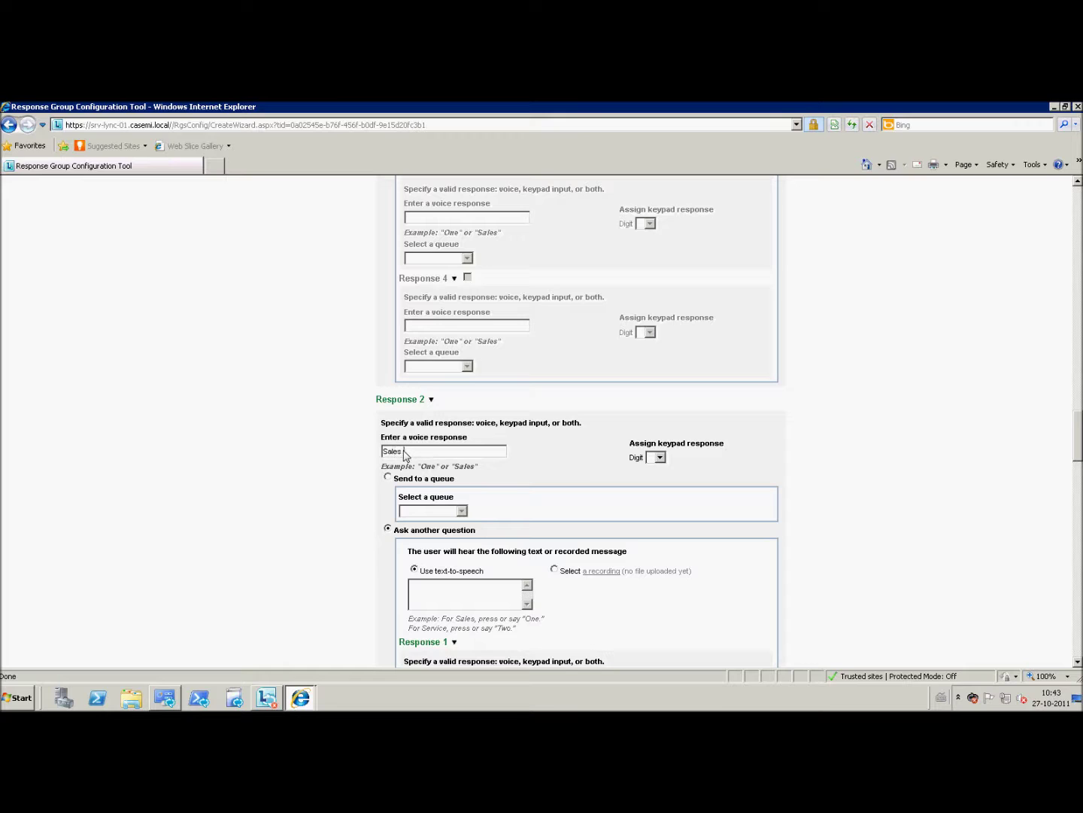
left_click(659, 458)
left_click(655, 498)
left_click(389, 477)
left_click(462, 511)
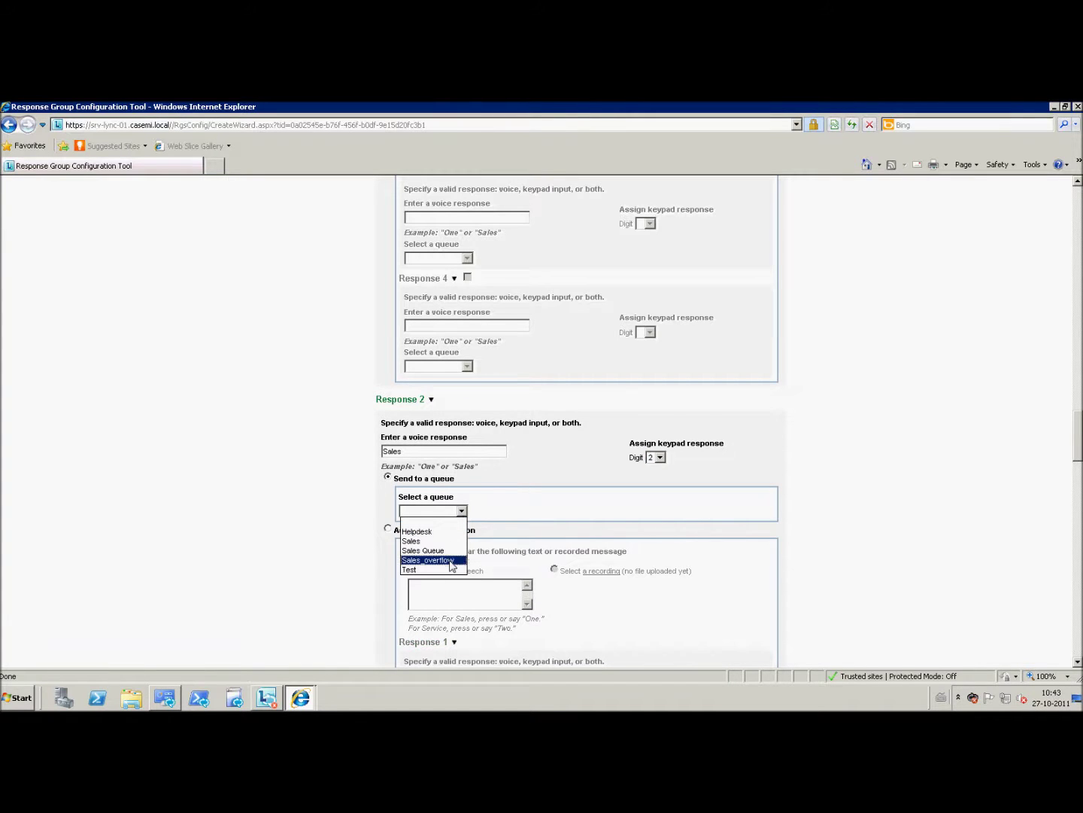
left_click(452, 560)
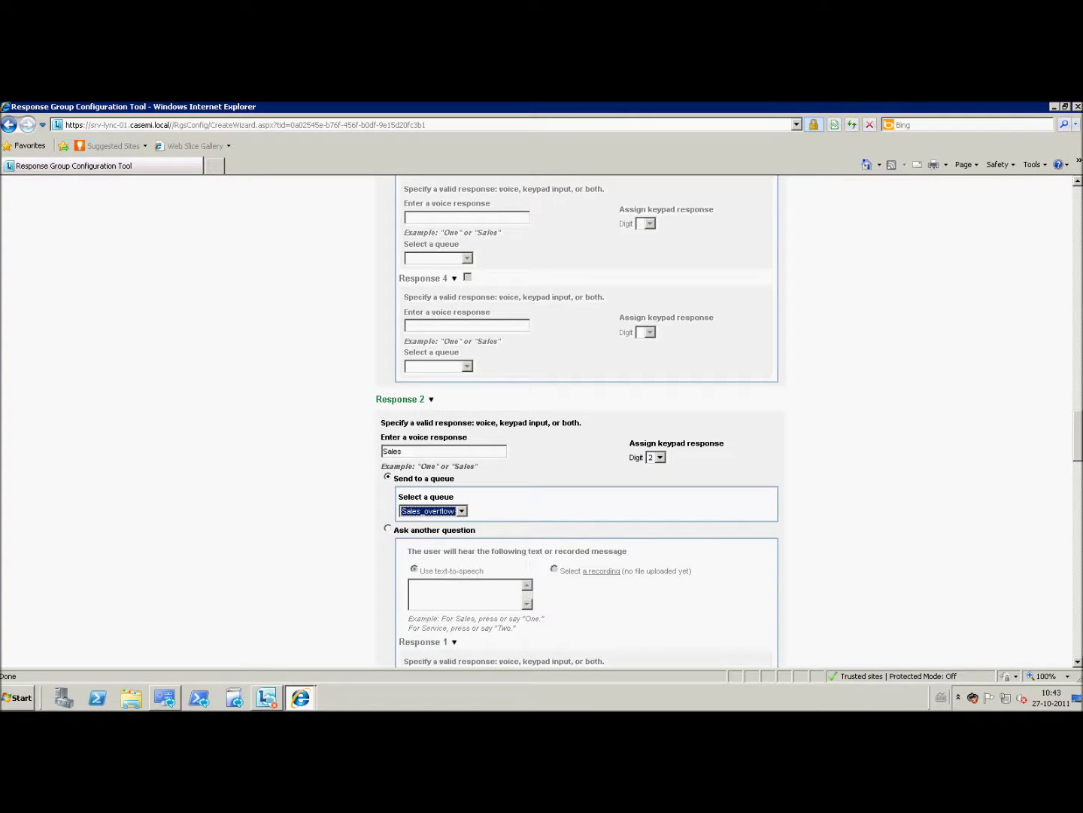
- Review the interactive workflow form, from the voice responses and their queues back to the workflow's name and address settings
scroll(579, 421, "down", 4)
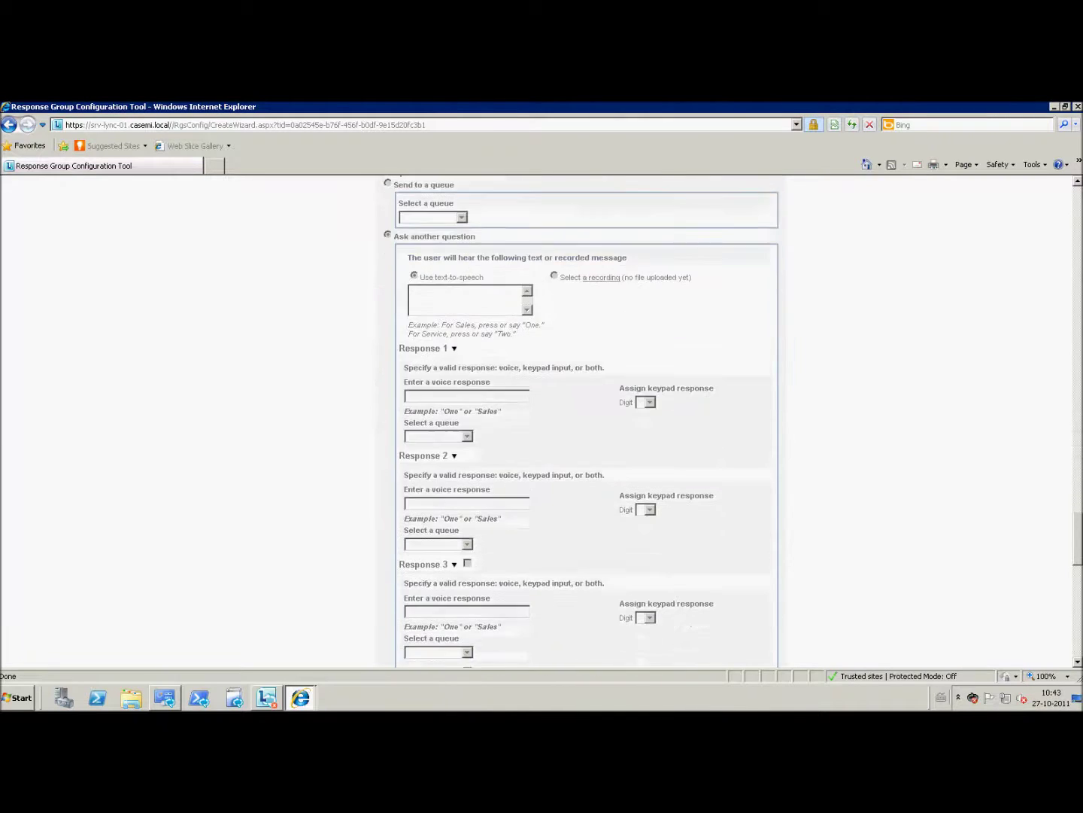
scroll(586, 422, "down", 2)
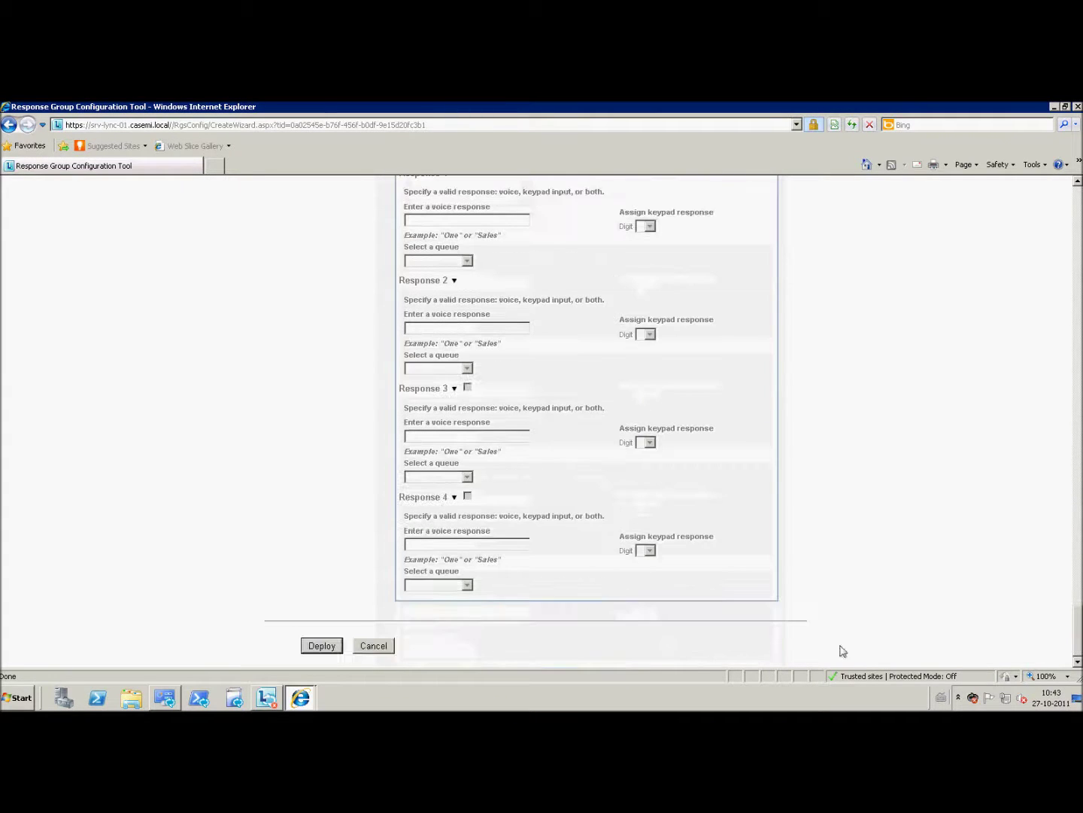
left_click_drag(1079, 621, 1079, 369)
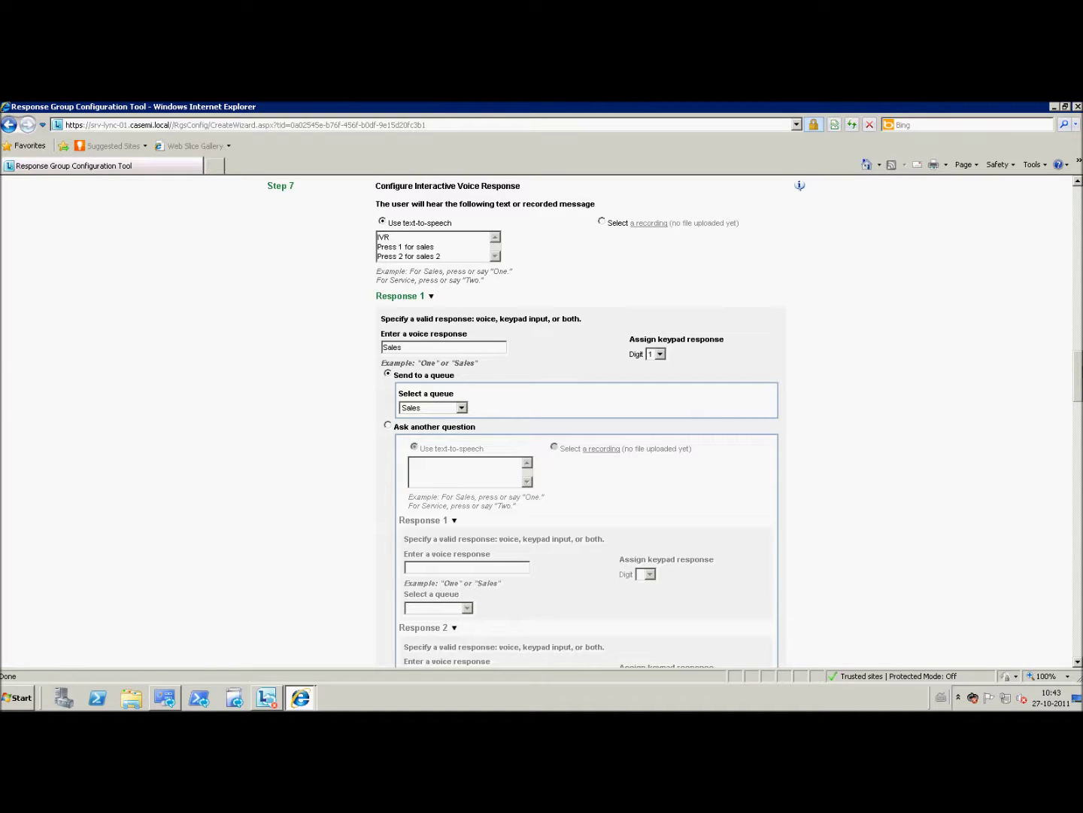
scroll(580, 421, "down", 8)
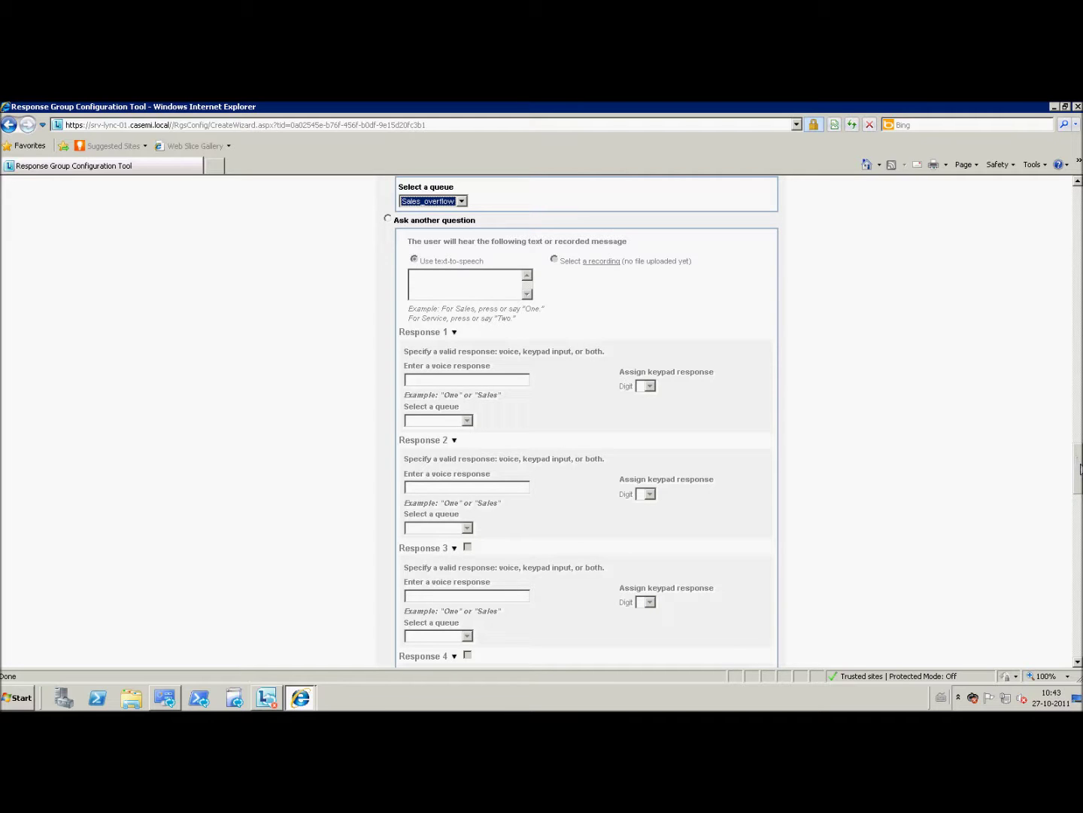
left_click_drag(1078, 466, 1081, 640)
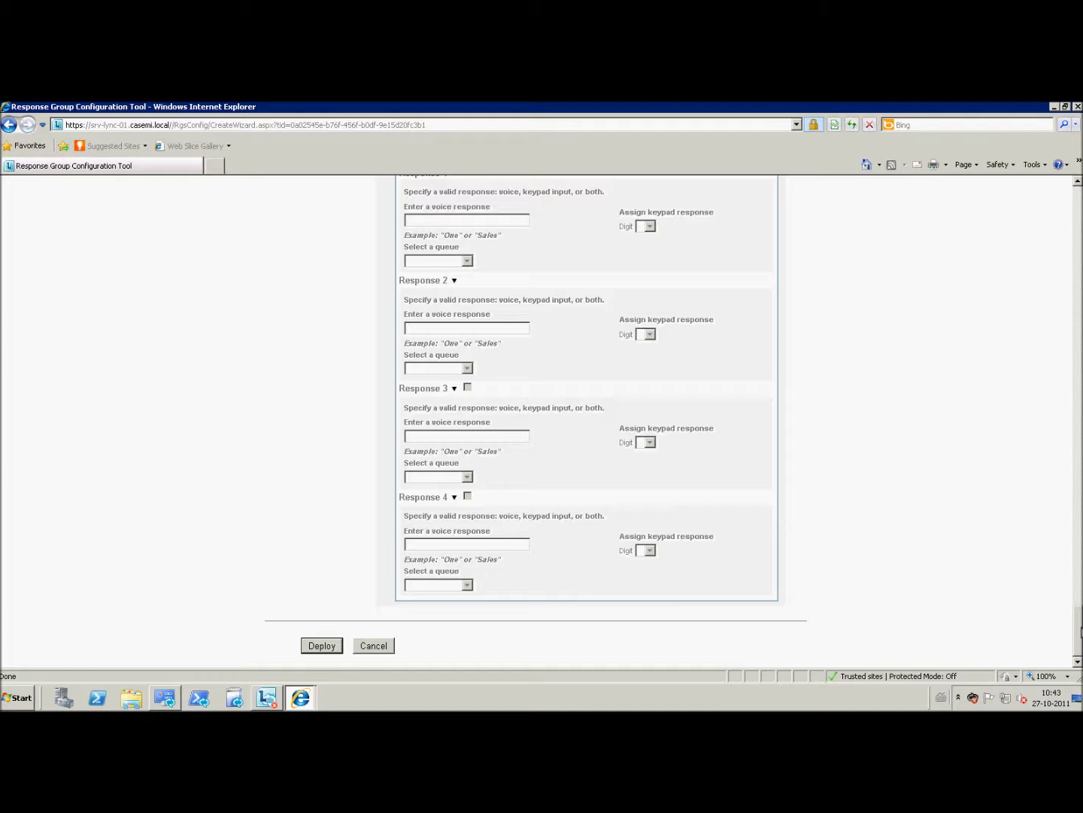
scroll(1080, 628, "up", 3)
scroll(1081, 628, "down", 3)
scroll(1078, 633, "up", 10)
scroll(654, 444, "up", 15)
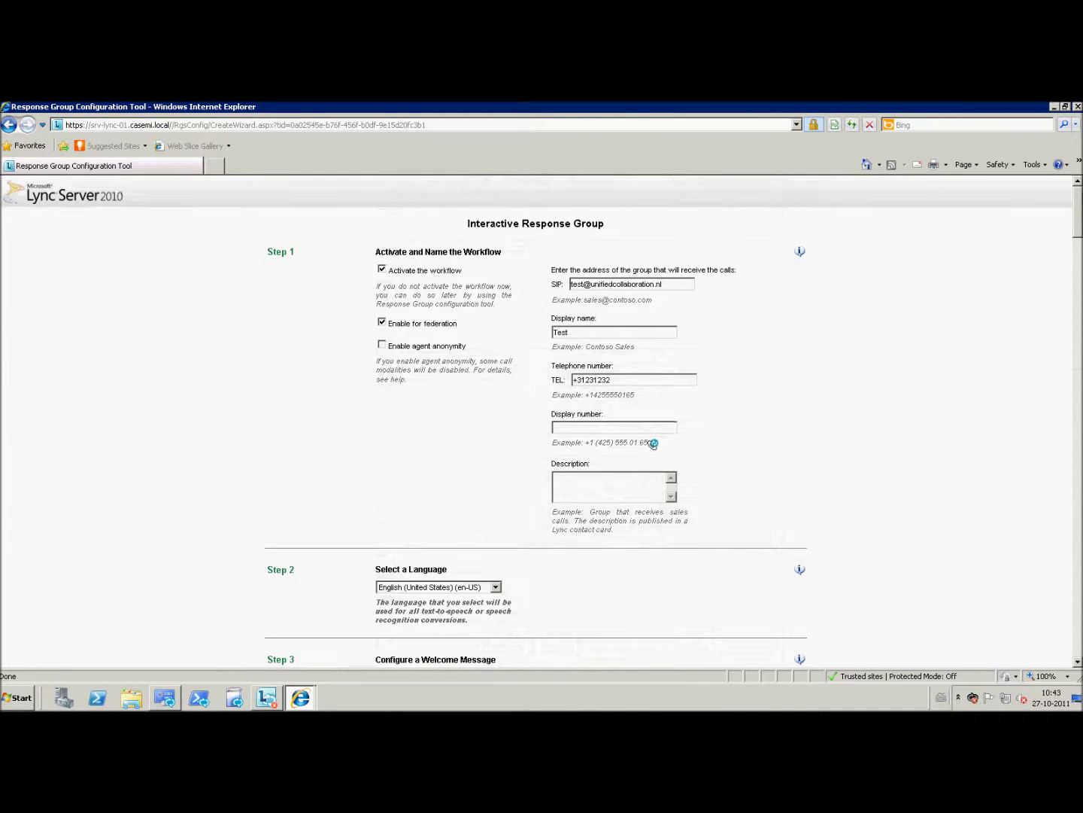
scroll(654, 444, "down", 20)
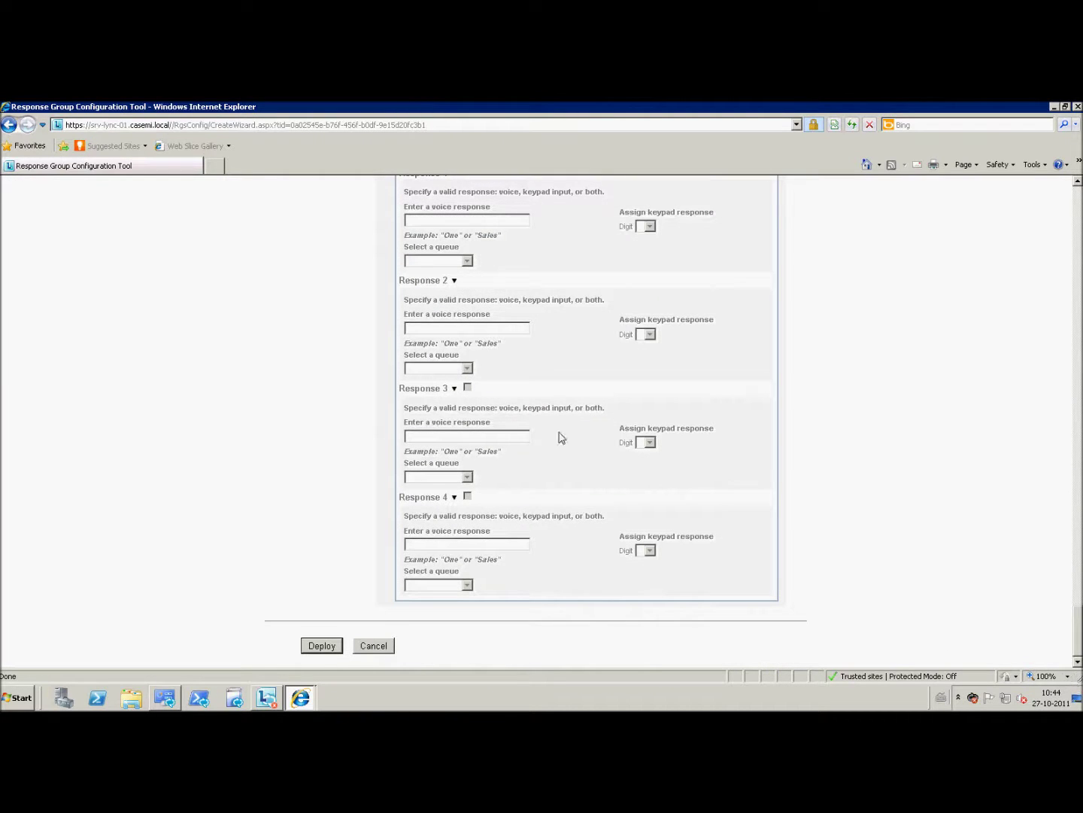
- Deploy the Test interactive workflow and leave the confirmation page for the Response Group Configuration Tool home page
left_click(323, 647)
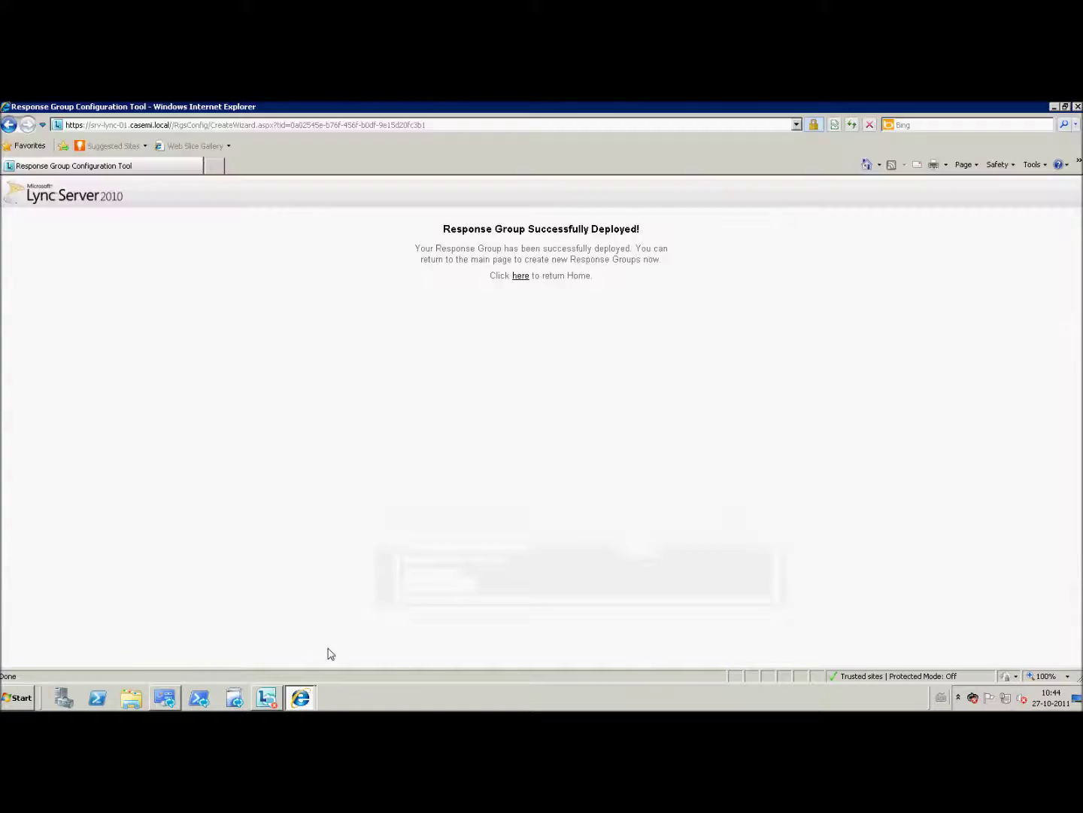
left_click_drag(444, 230, 685, 235)
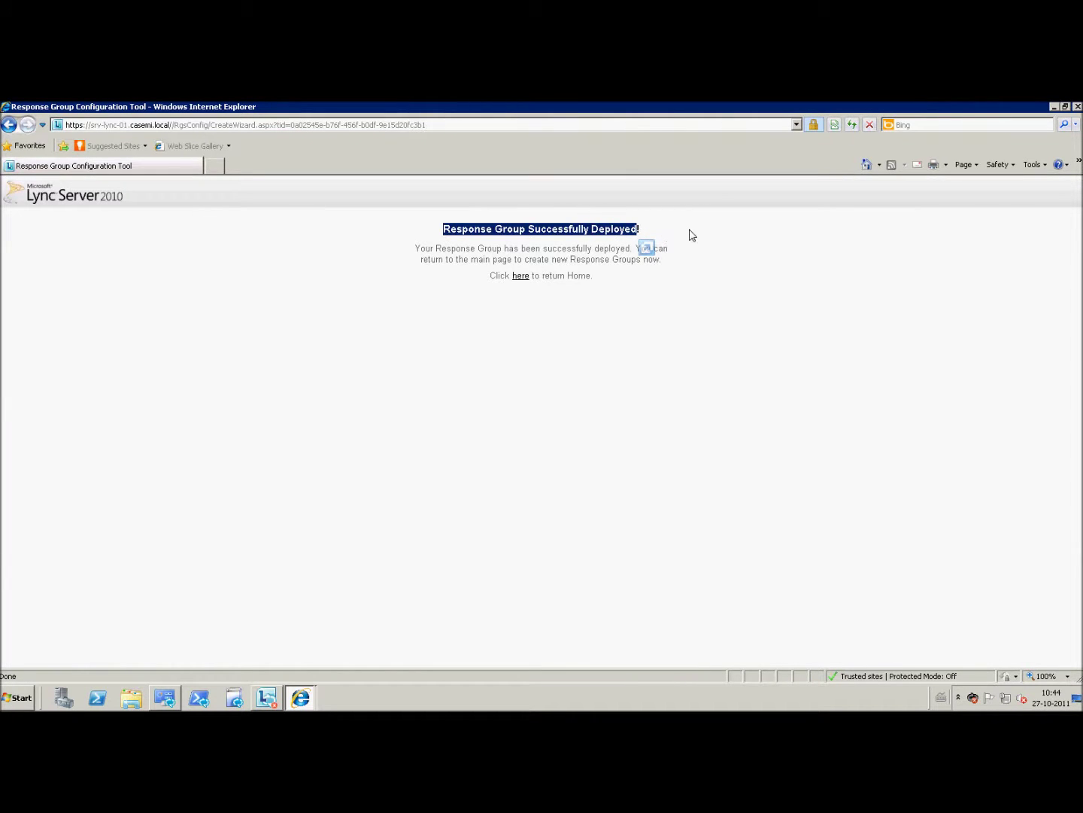
left_click(523, 277)
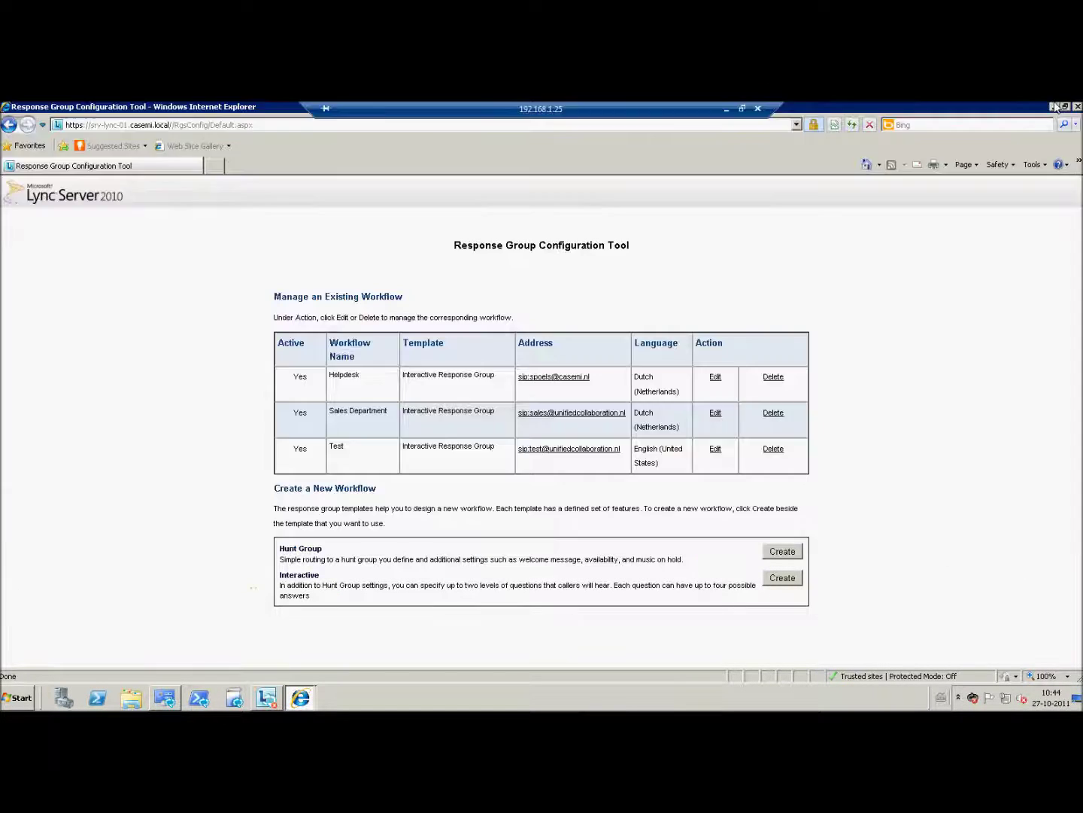
left_click(1055, 107)
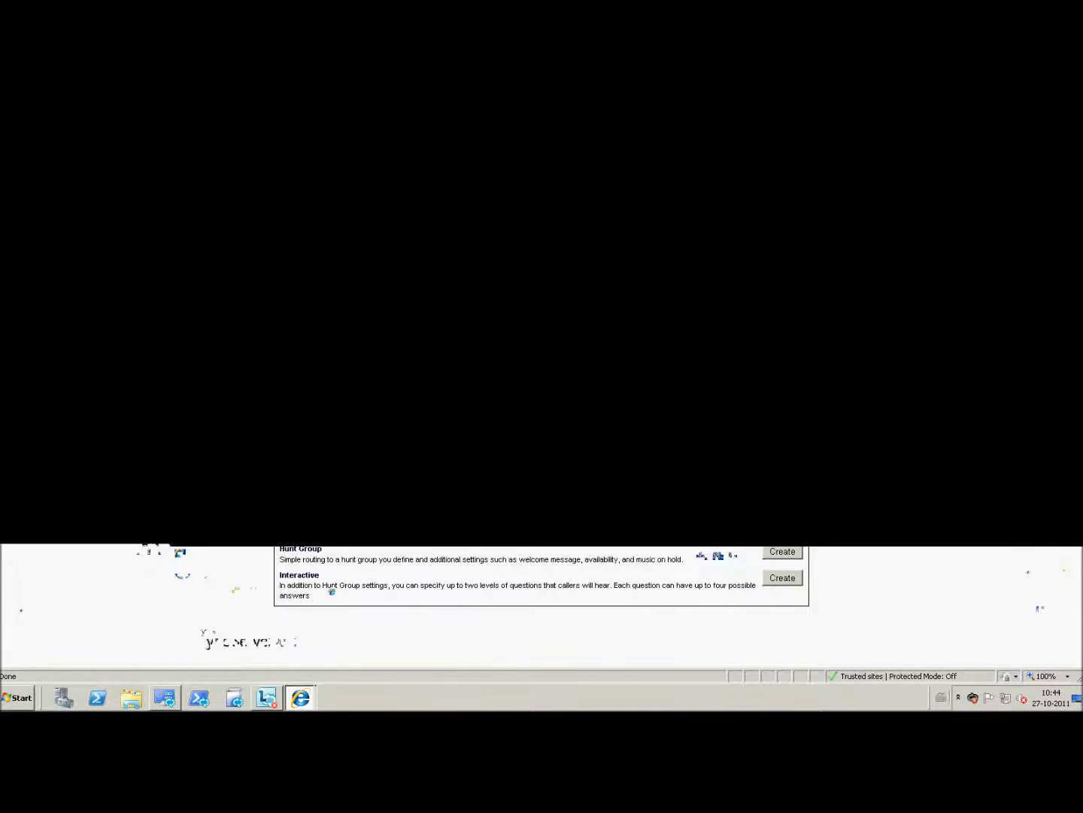